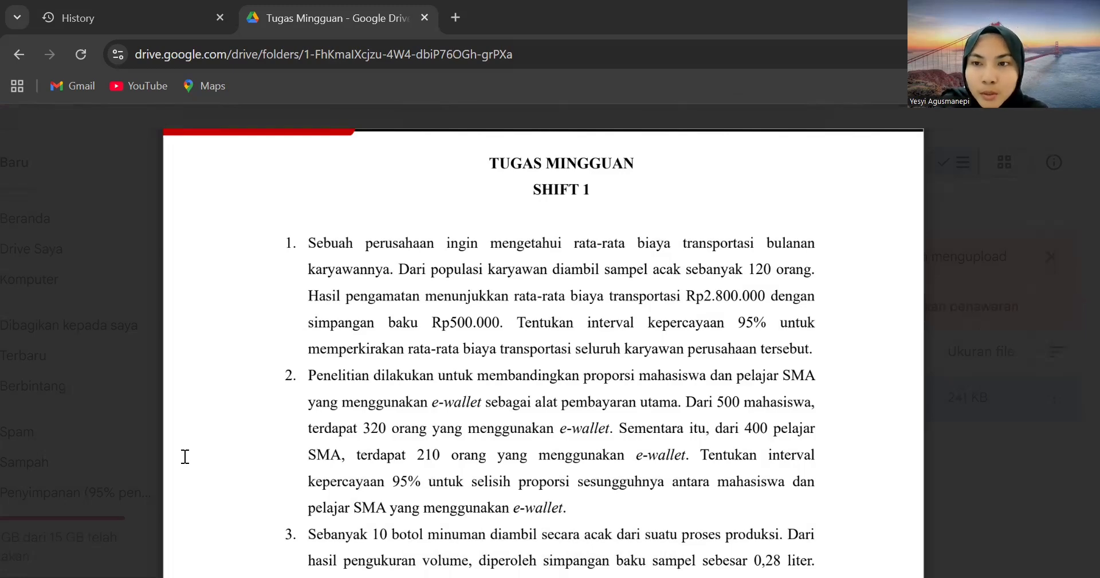
# Step: Read question 1 of the TUGAS MINGGUAN SHIFT 1 assignment on the confidence interval for mean transportation cost
pyautogui.scroll(15, 185, 456)
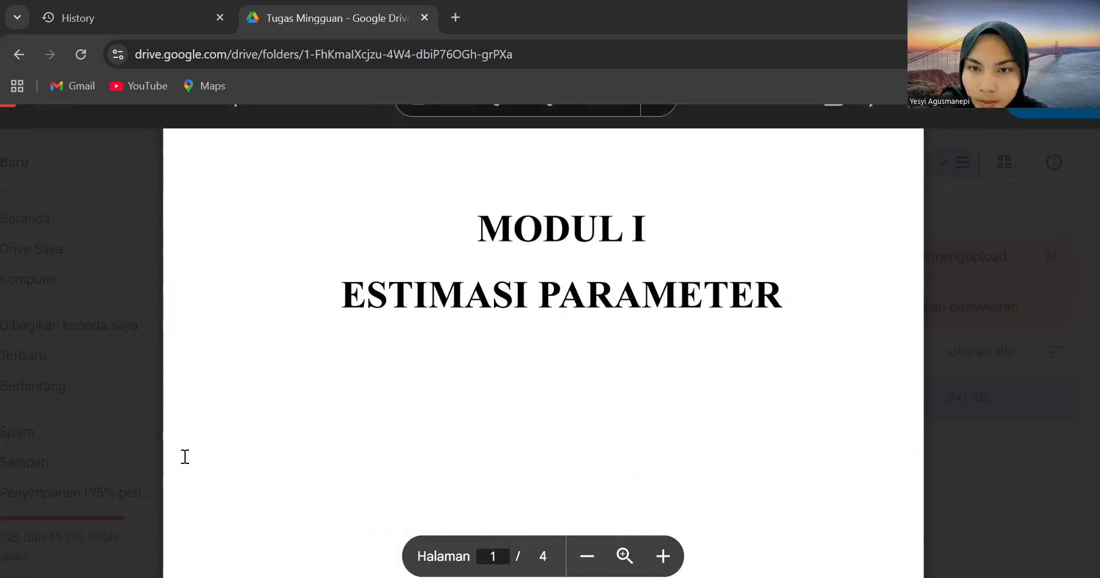
pyautogui.scroll(-3, 185, 456)
pyautogui.scroll(-10, 185, 457)
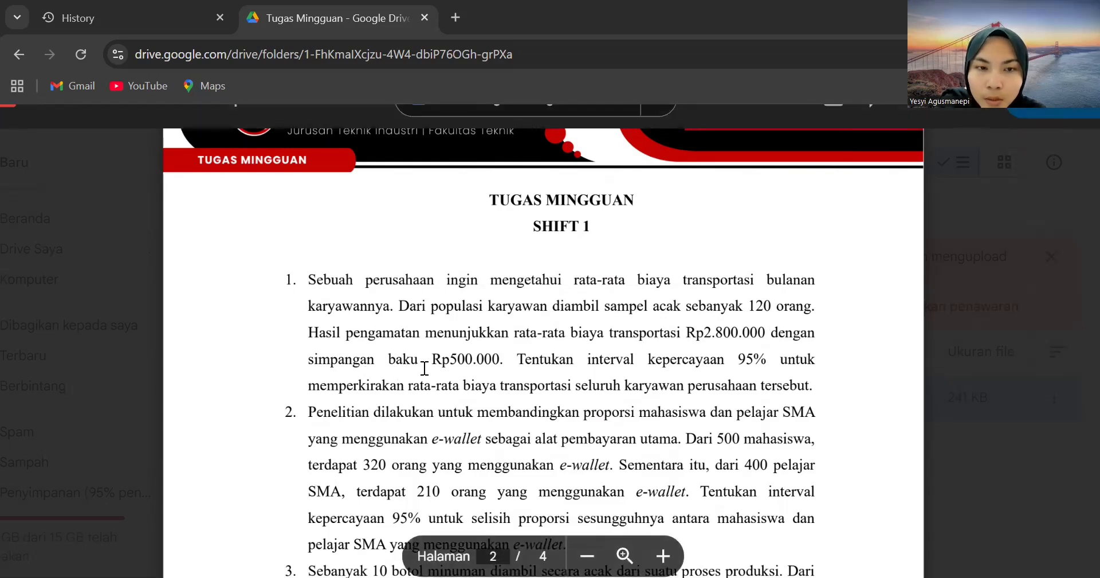
pyautogui.scroll(-1, 425, 367)
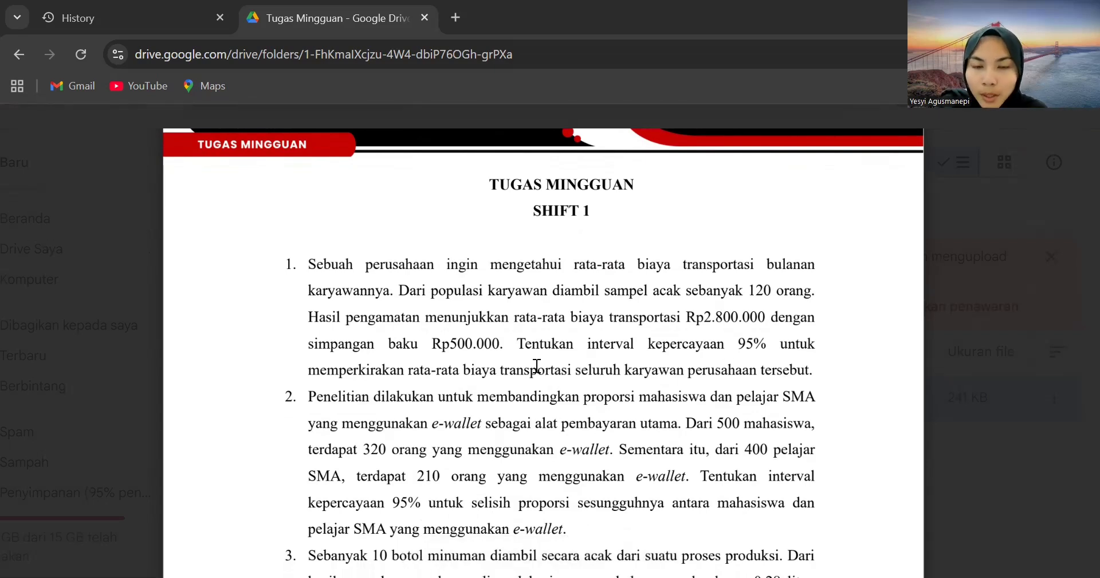
pyautogui.scroll(1, 537, 365)
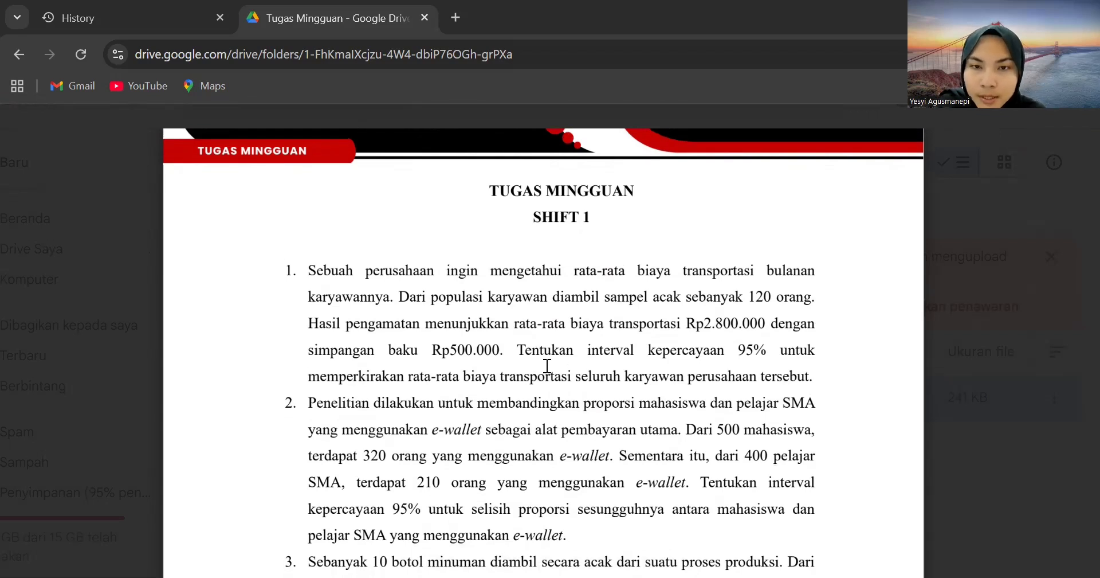
pyautogui.scroll(1, 547, 365)
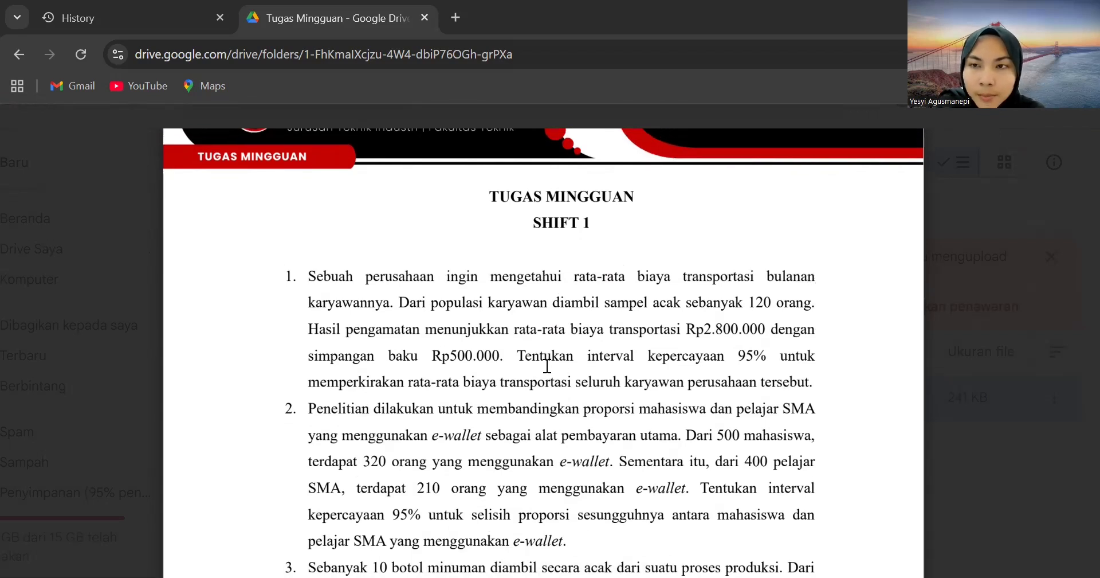
pyautogui.scroll(-1, 589, 386)
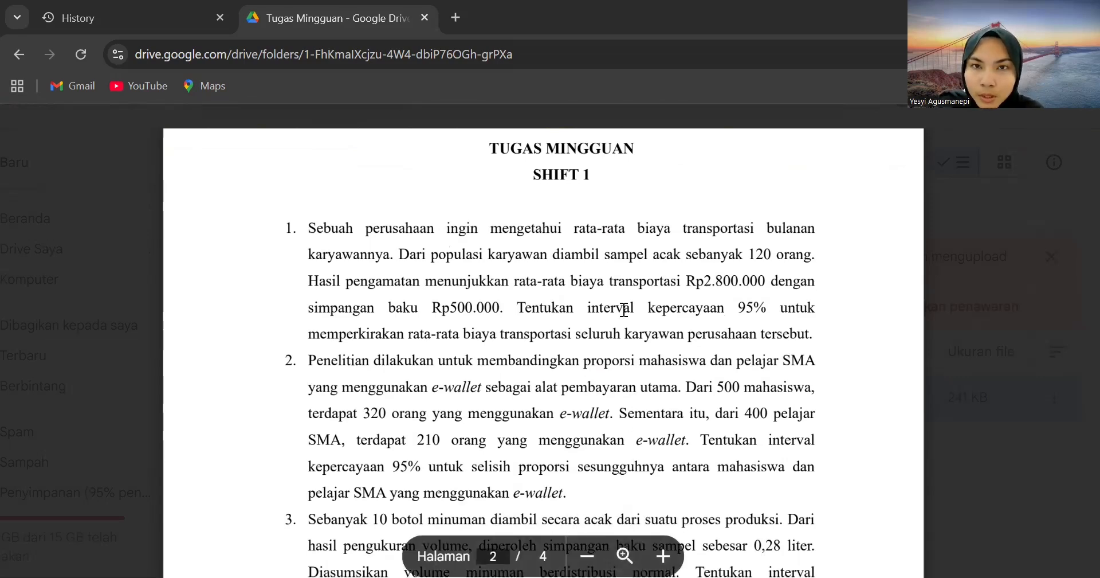
# Step: Switch to RStudio and examine the SOAL 1 code, from the given values through the critical z, standard error, interval bounds and printed result
pyautogui.hotkey('alt', 'Tab')
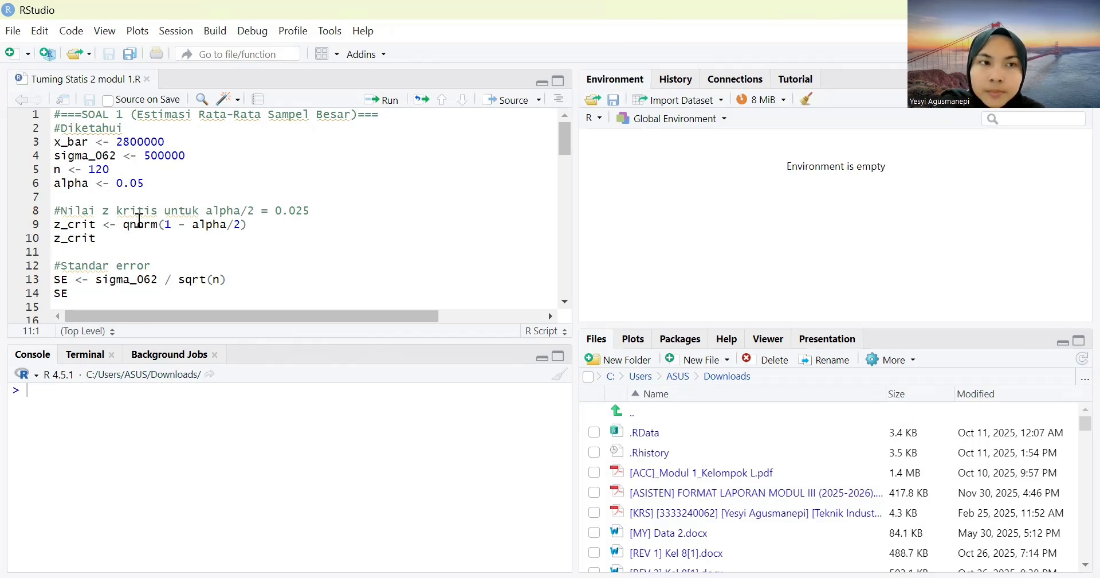
pyautogui.scroll(-1, 139, 221)
pyautogui.scroll(-2, 139, 221)
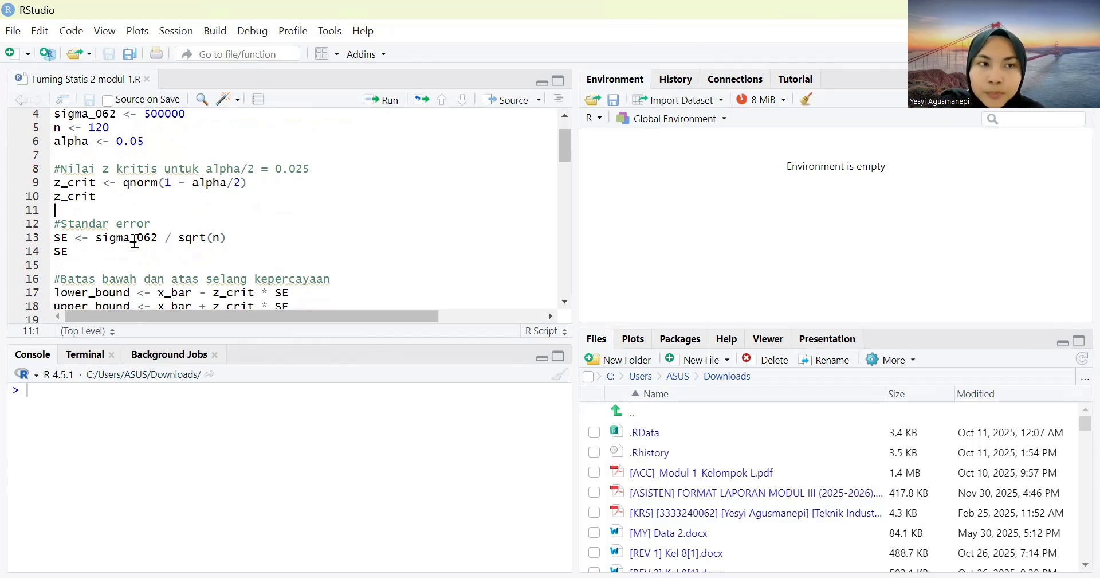
pyautogui.scroll(-3, 135, 240)
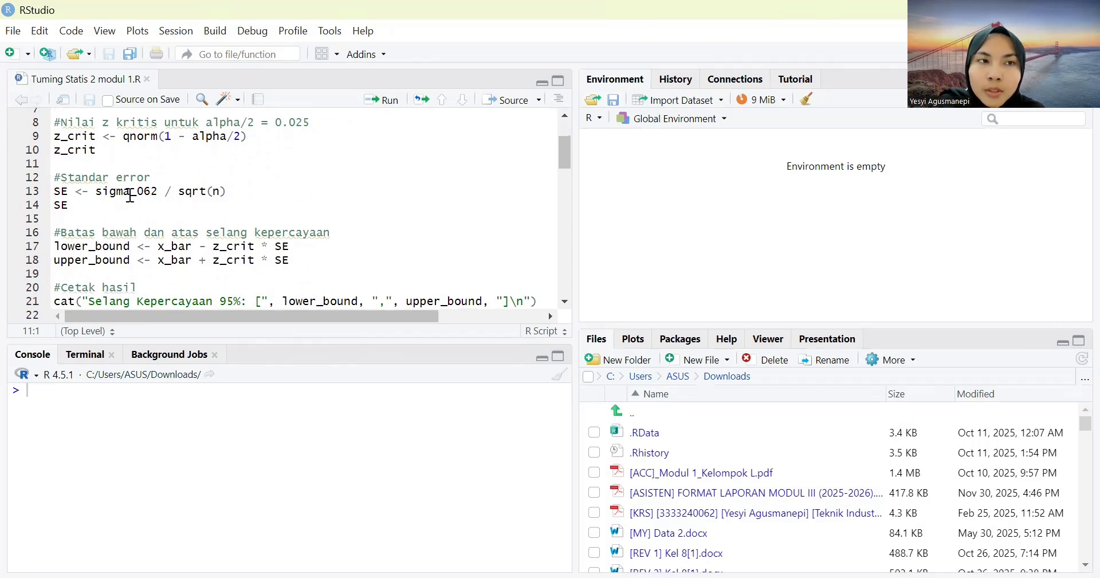
pyautogui.scroll(3, 112, 183)
pyautogui.scroll(-2, 113, 184)
pyautogui.scroll(-1, 112, 183)
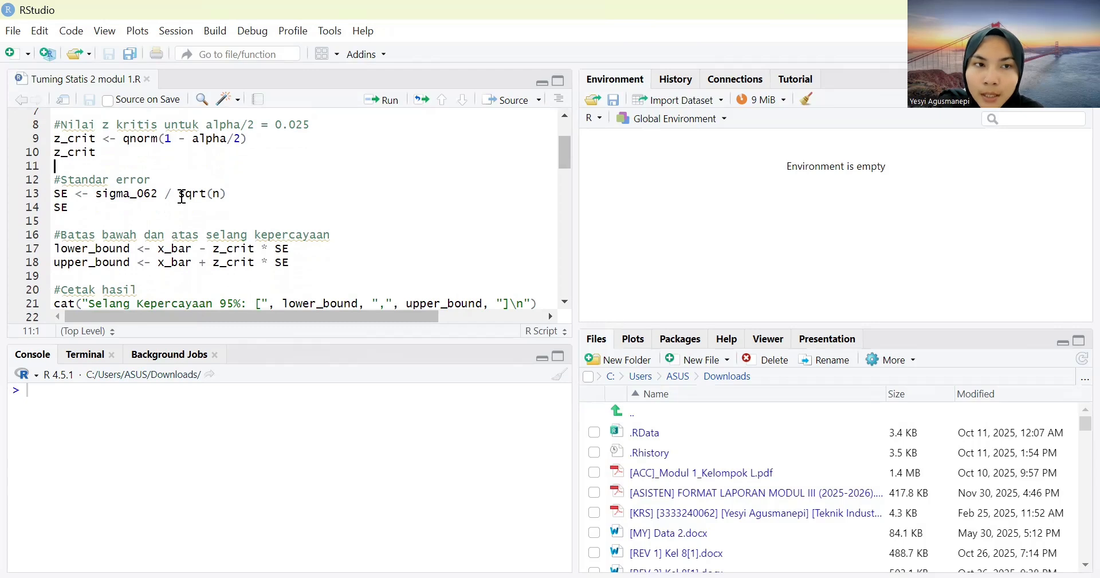
pyautogui.scroll(3, 178, 194)
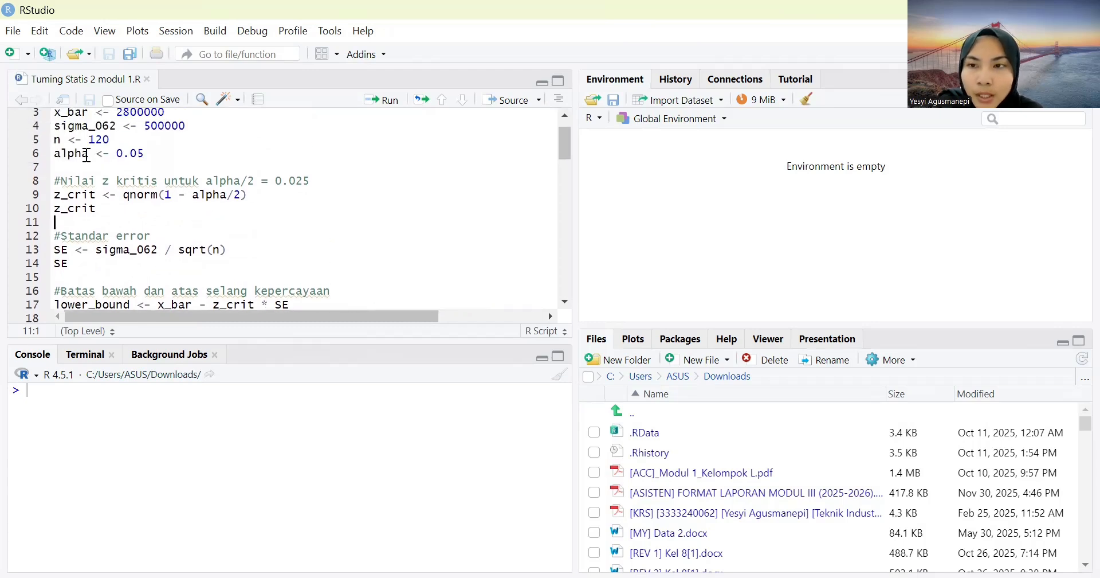
pyautogui.scroll(-3, 103, 195)
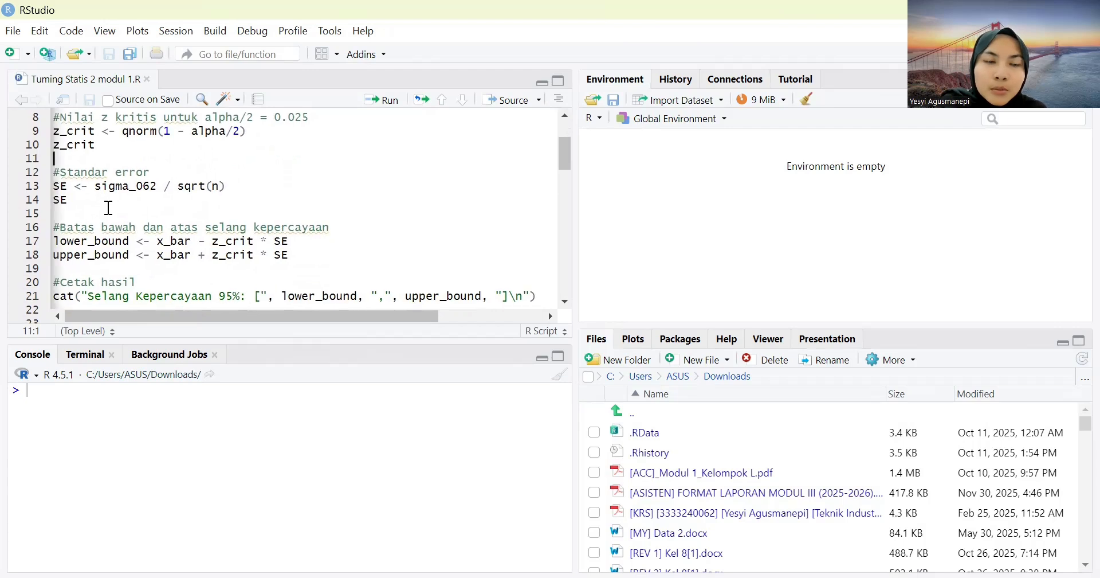
pyautogui.scroll(-2, 108, 208)
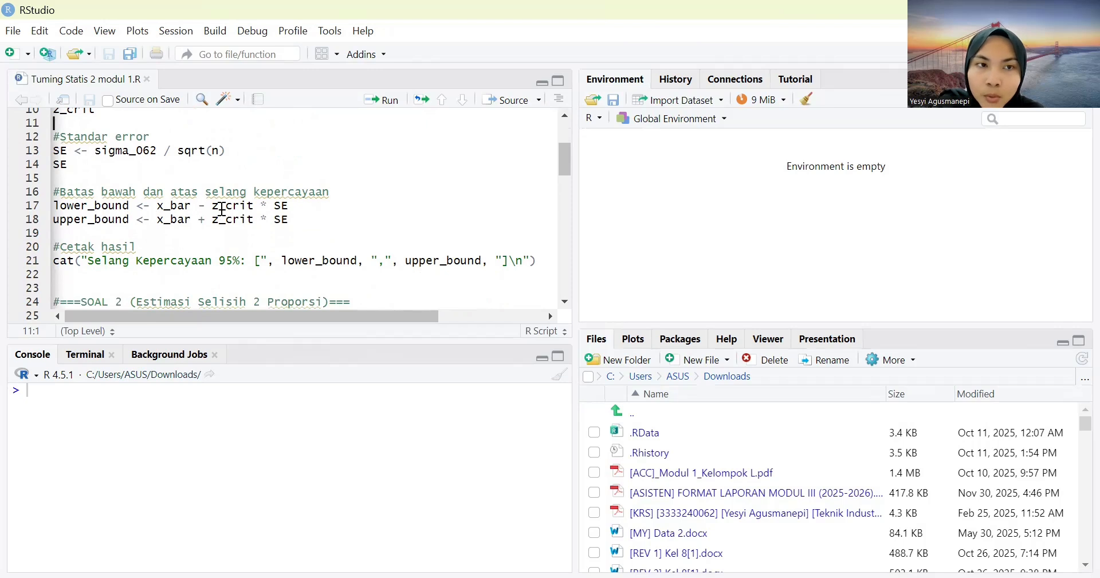
pyautogui.scroll(2, 221, 208)
pyautogui.scroll(-2, 222, 209)
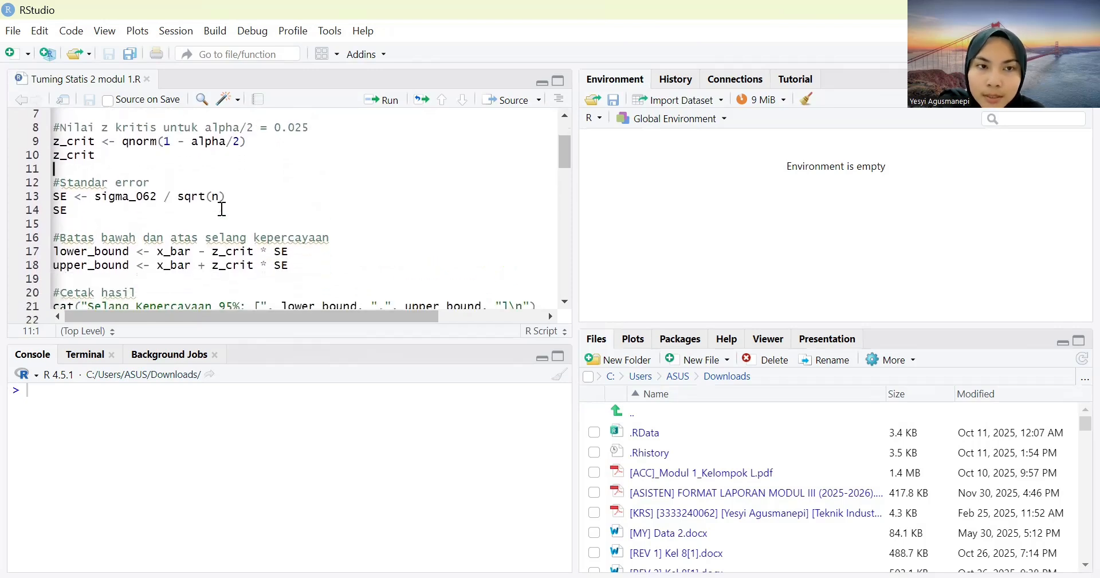
pyautogui.scroll(2, 261, 248)
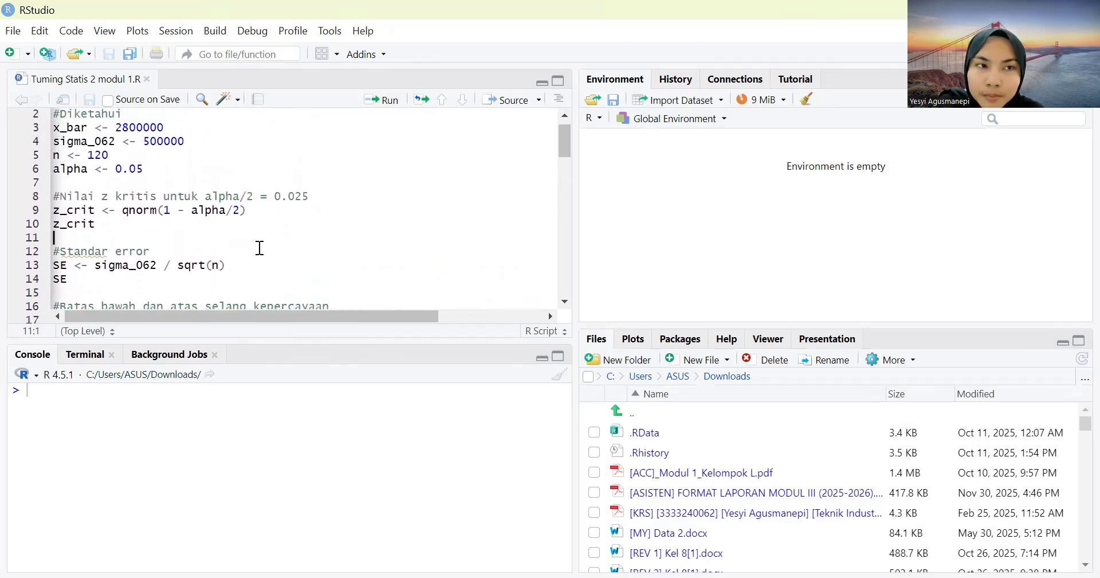
pyautogui.scroll(-2, 260, 247)
pyautogui.scroll(-1, 260, 248)
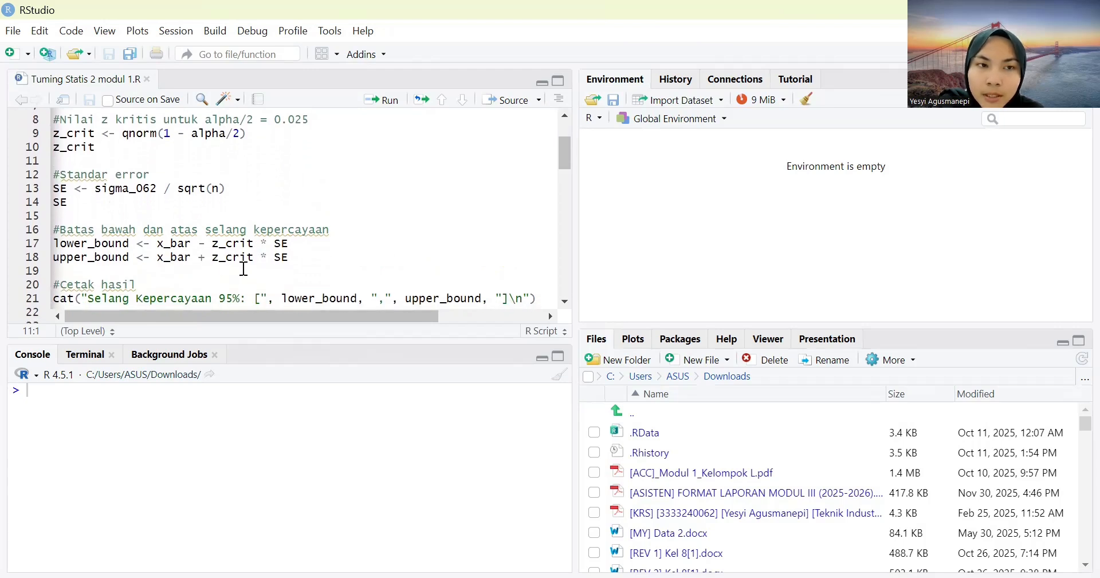
pyautogui.scroll(-1, 244, 269)
pyautogui.scroll(-1, 244, 268)
pyautogui.scroll(4, 244, 269)
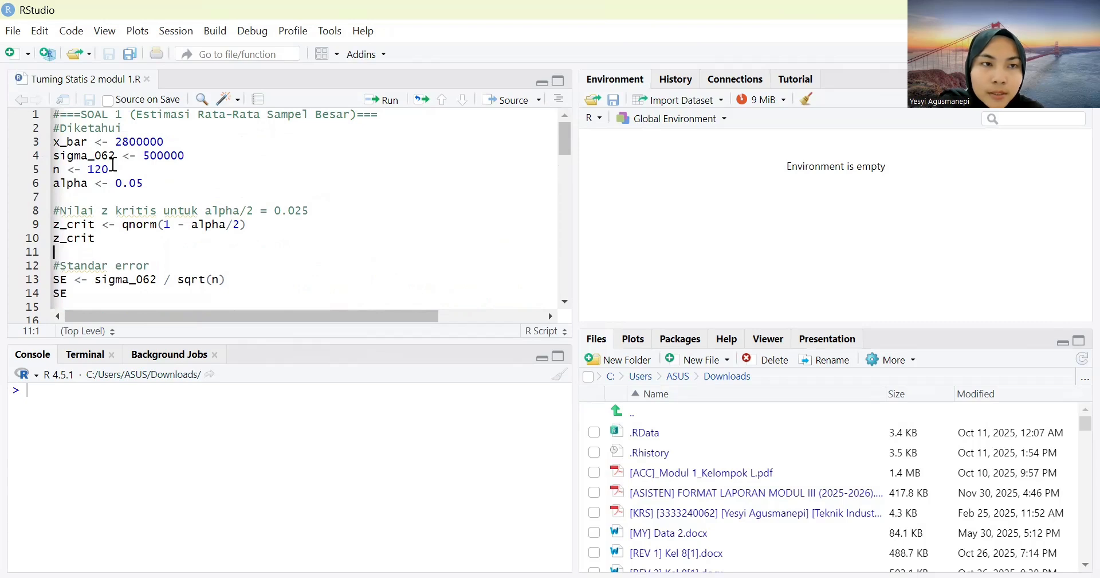
# Step: Run the whole SOAL 1 block, lines 1 to 21, and enlarge the console to show its output
pyautogui.moveTo(55, 111); pyautogui.dragTo(439, 235)
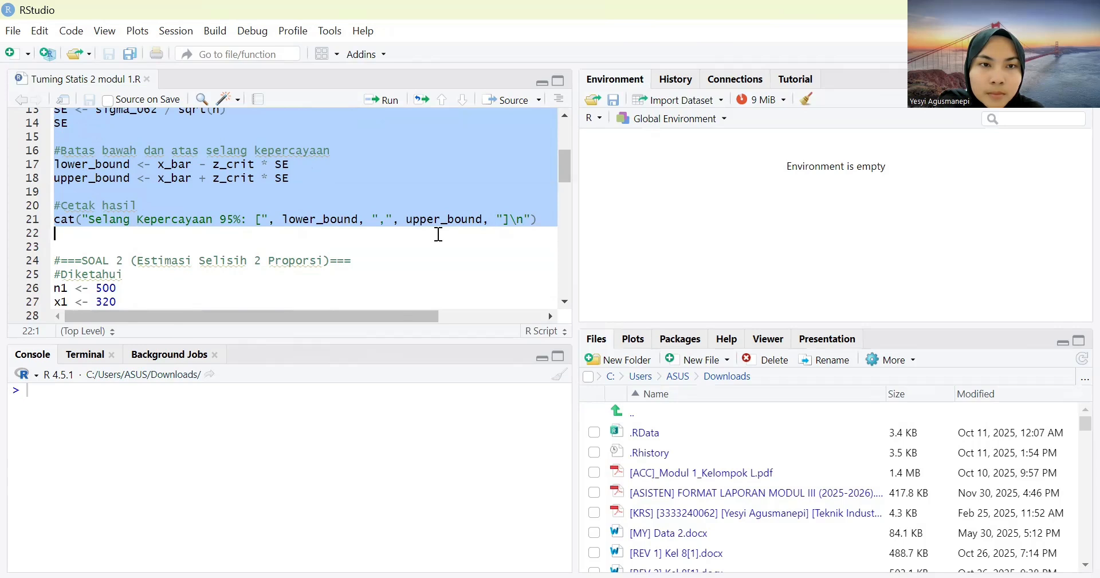
pyautogui.scroll(3, 311, 194)
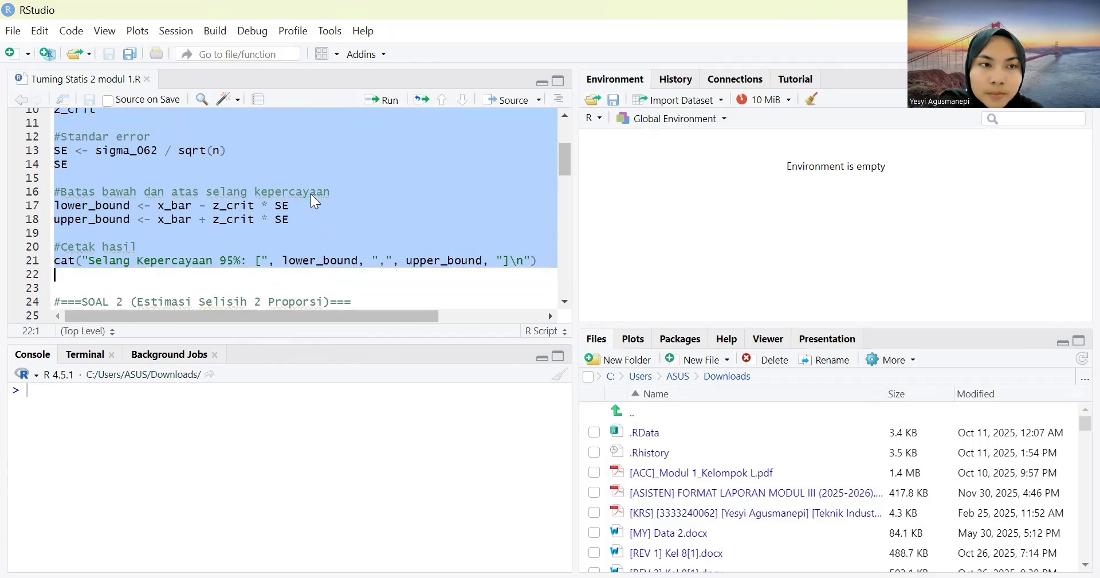
pyautogui.click(388, 103)
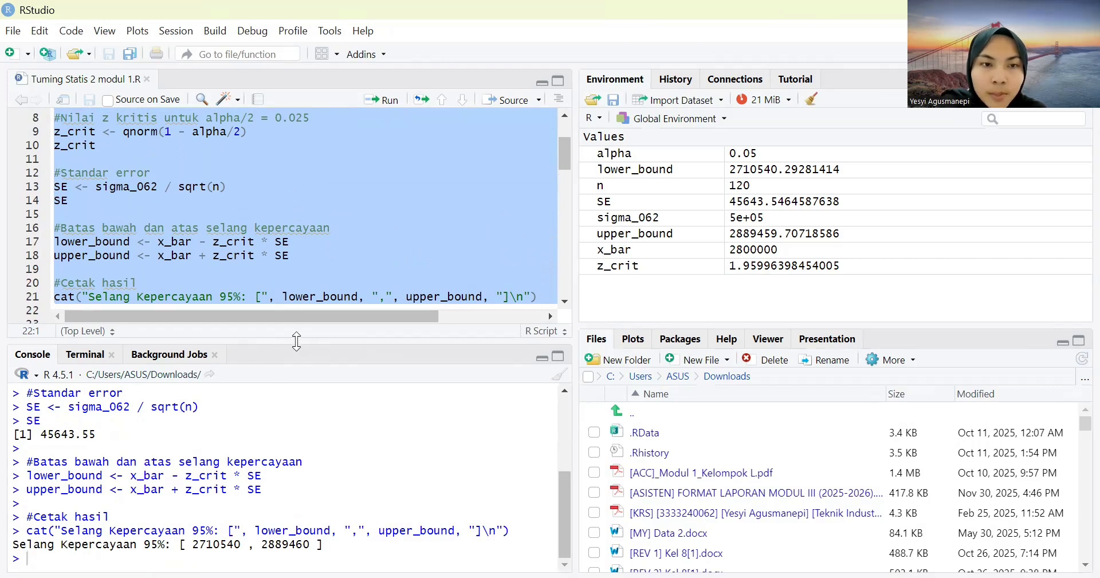
pyautogui.moveTo(297, 341); pyautogui.dragTo(311, 154)
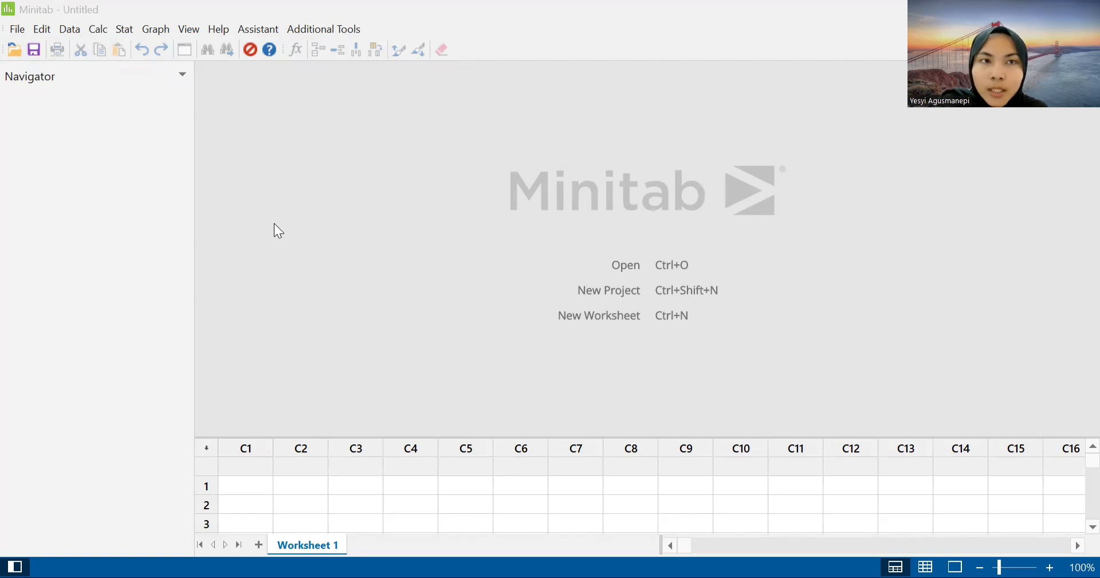
# Step: Switch to Minitab and start a 1-Sample Z analysis based on summarized data
pyautogui.click(123, 36)
pyautogui.moveTo(140, 46)
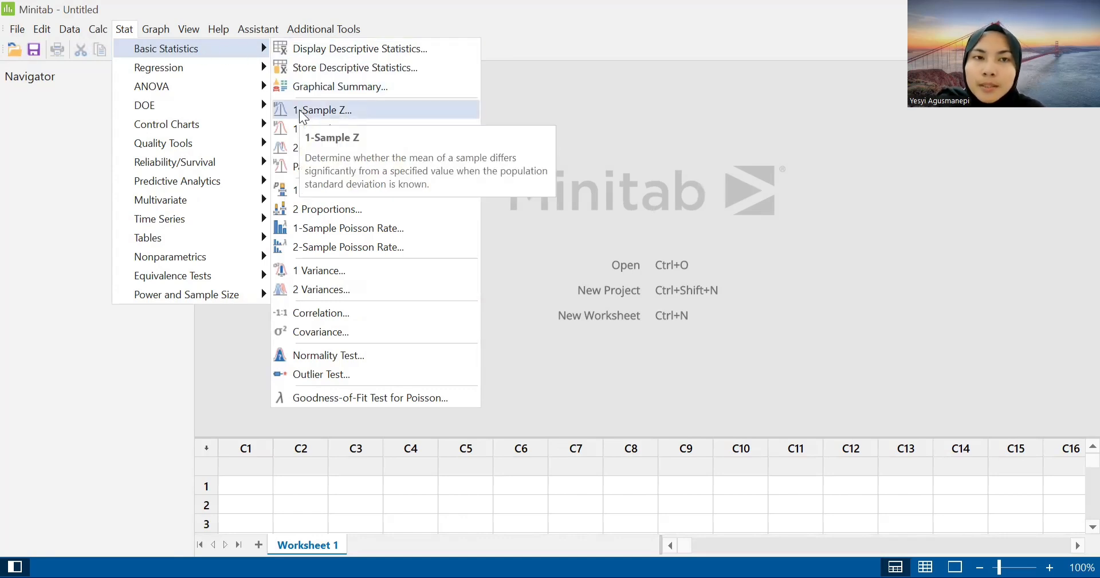
pyautogui.click(321, 110)
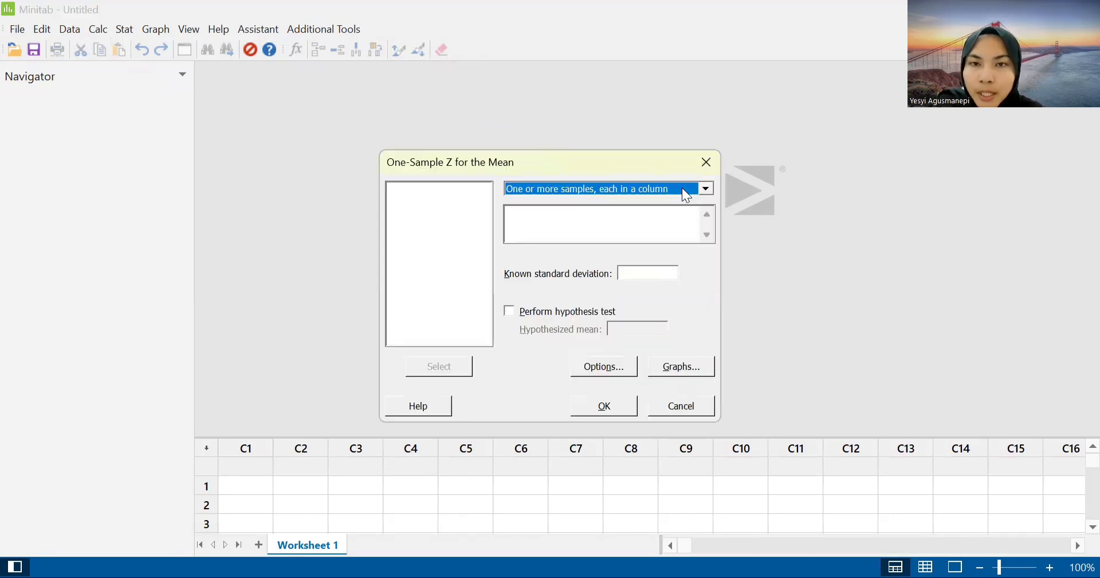
pyautogui.click(707, 189)
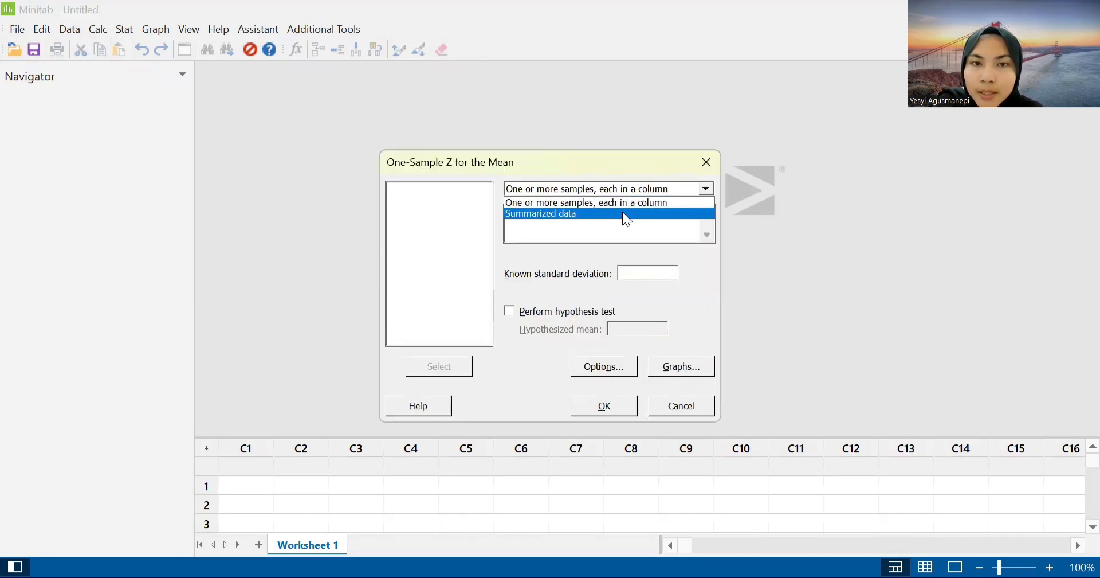
pyautogui.click(622, 212)
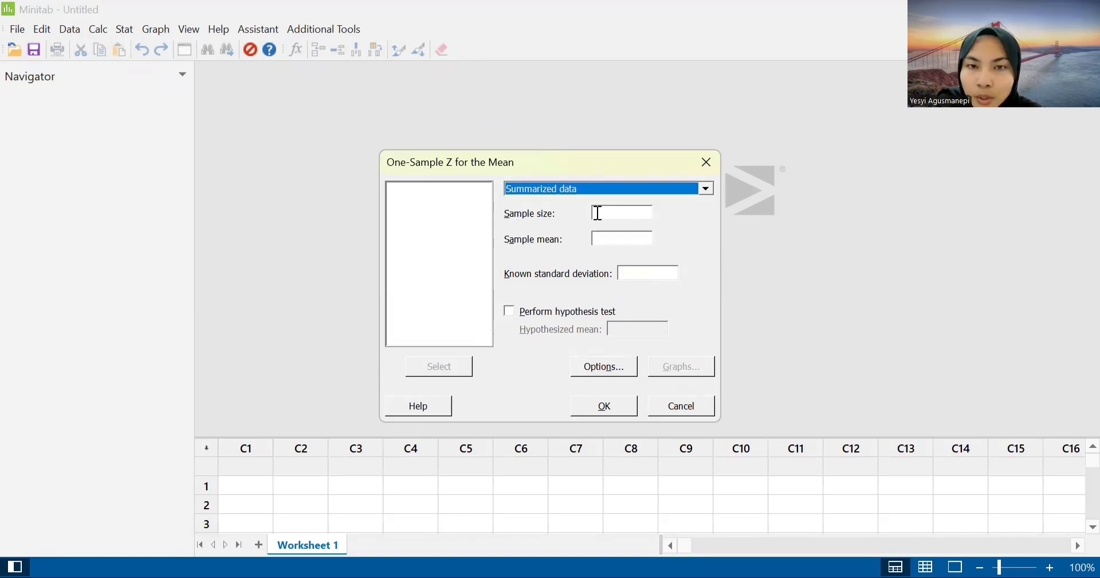
# Step: Enter sample size 120, sample mean 2800000 and known standard deviation 500000 for the One-Sample Z analysis
pyautogui.click(597, 212)
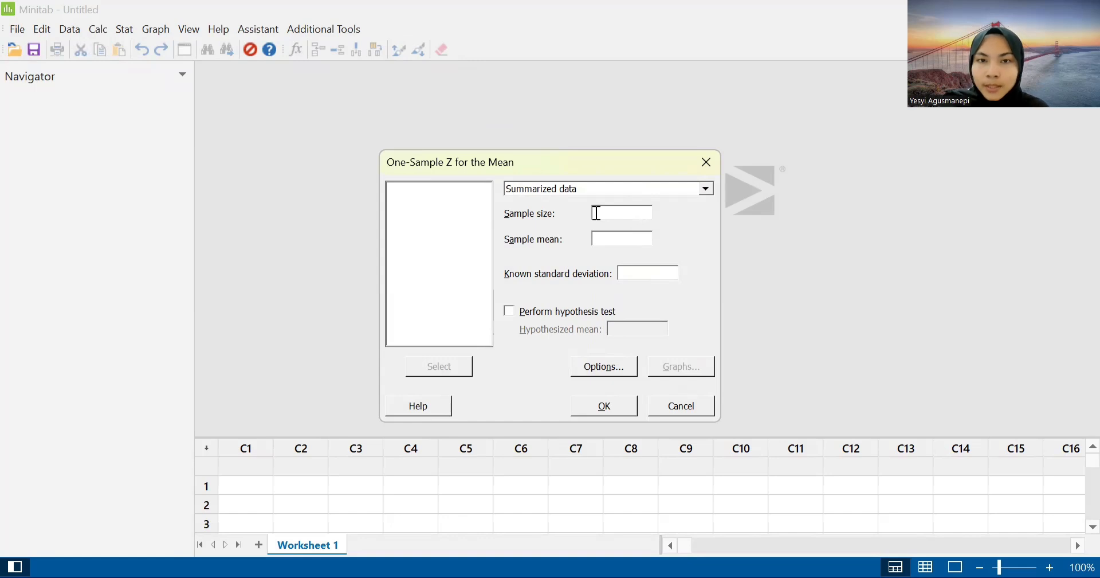
pyautogui.write('120')
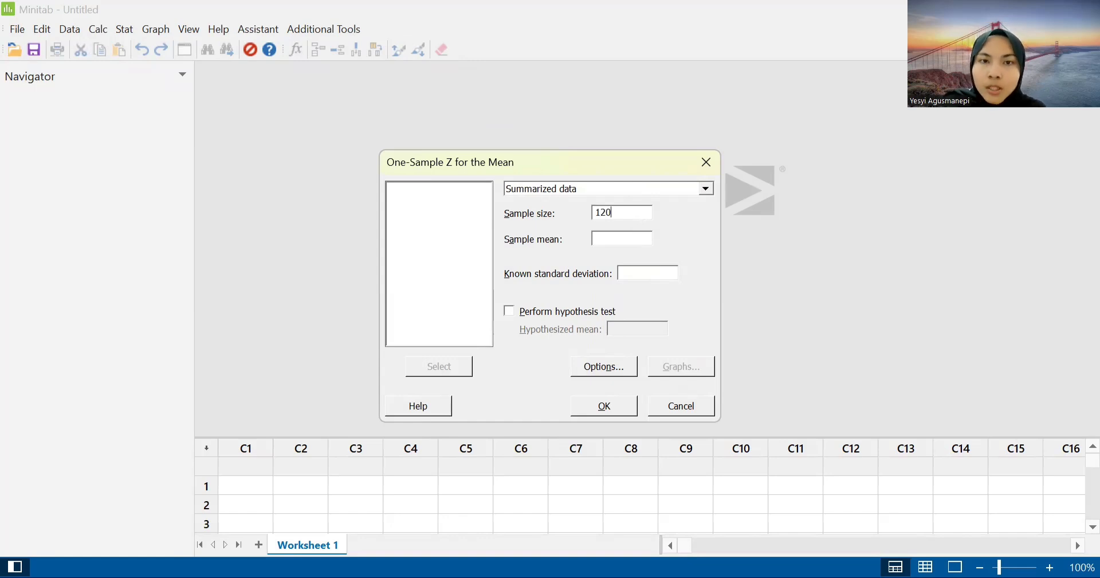
pyautogui.click(599, 239)
pyautogui.write('2')
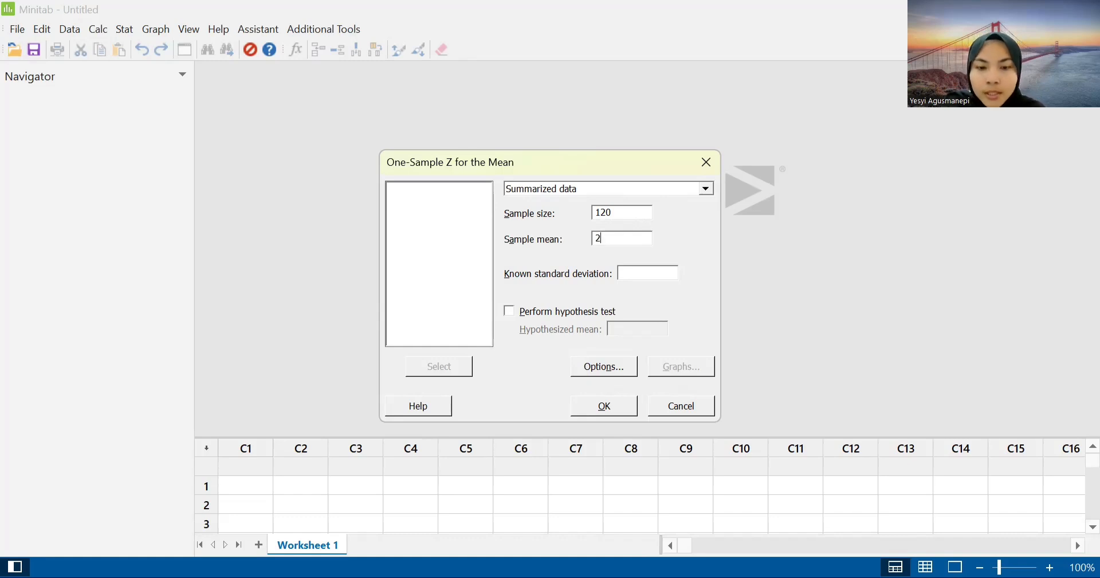
pyautogui.write('800000')
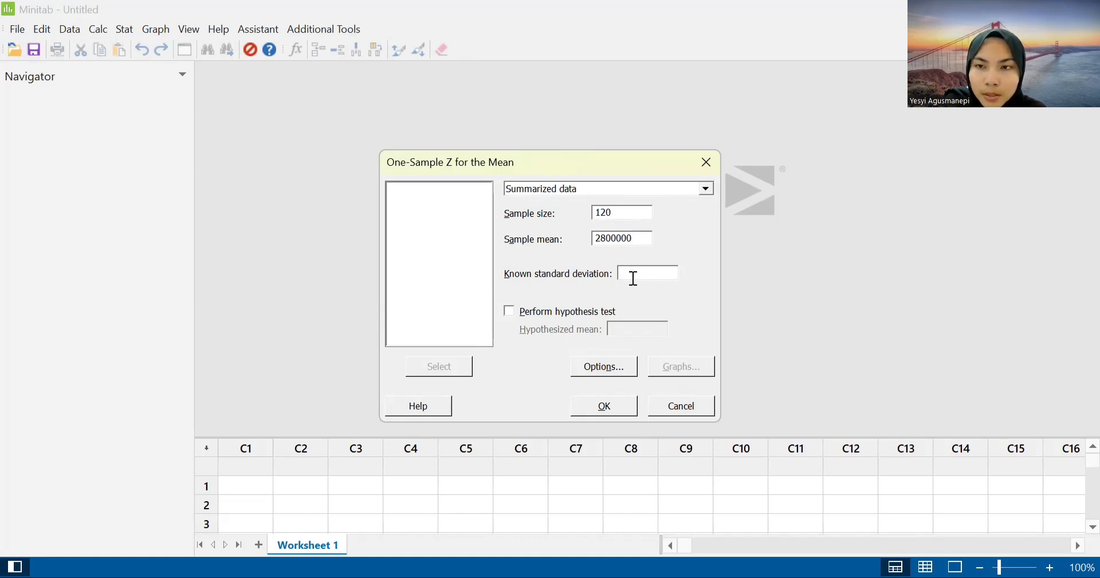
pyautogui.write('5')
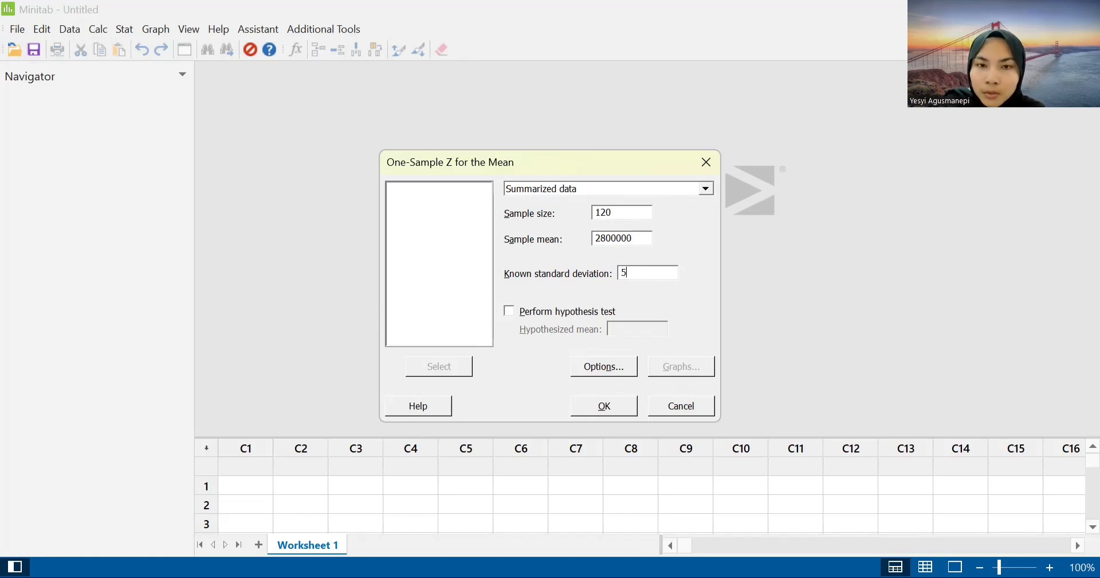
pyautogui.write('00000')
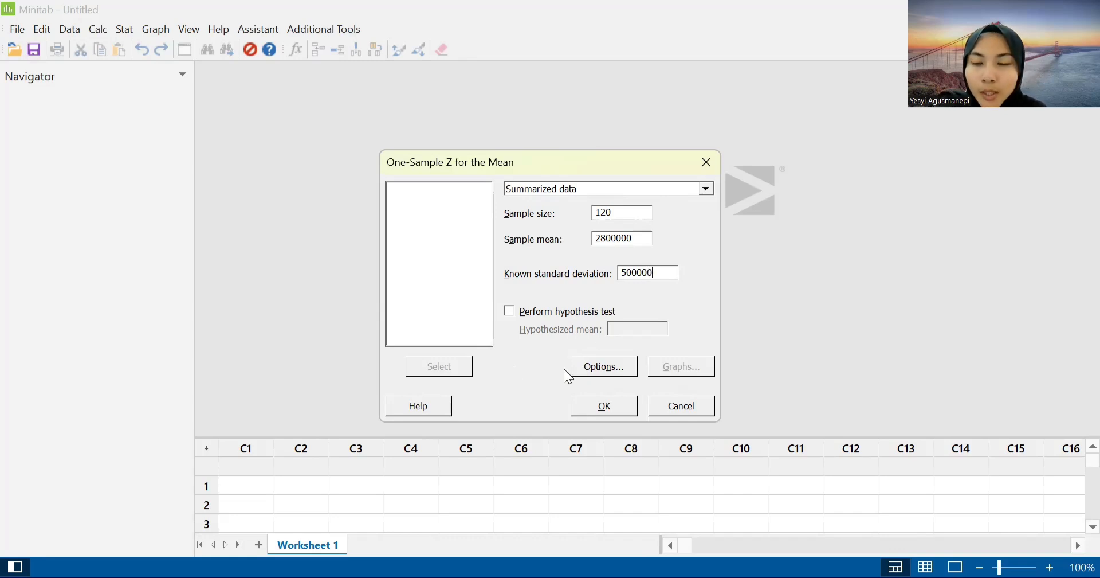
# Step: Accept the 95.0 confidence level with the Mean ≠ hypothesized mean alternative, and run the One-Sample Z analysis
pyautogui.click(585, 372)
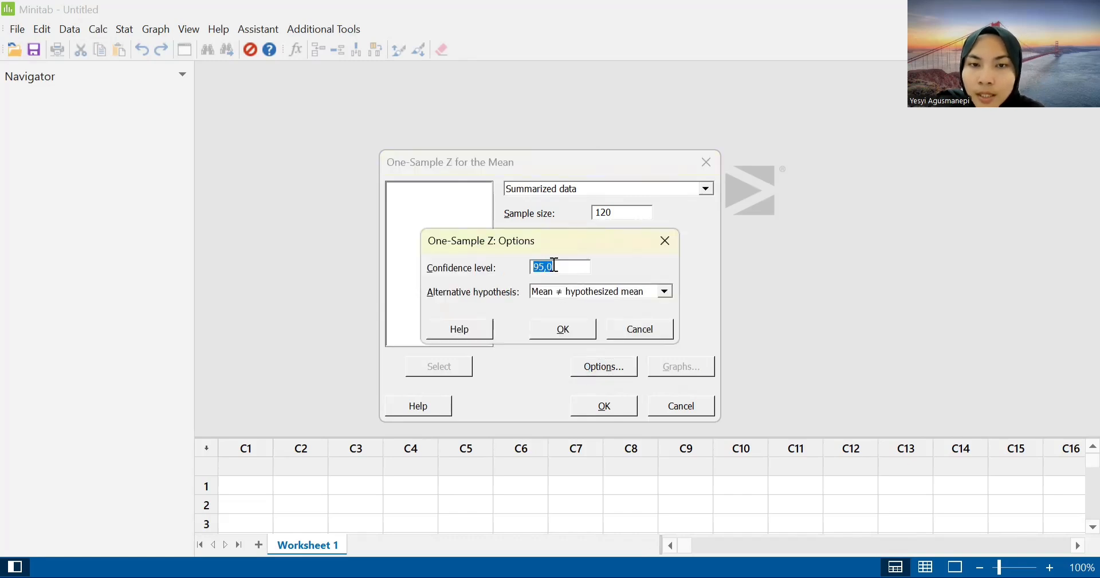
pyautogui.click(554, 266)
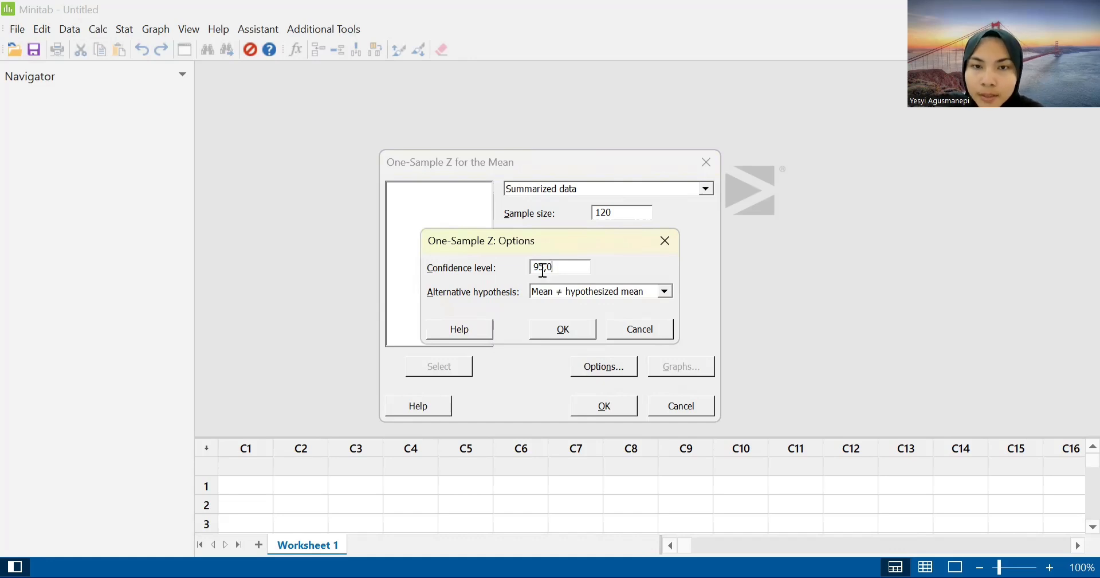
pyautogui.click(567, 330)
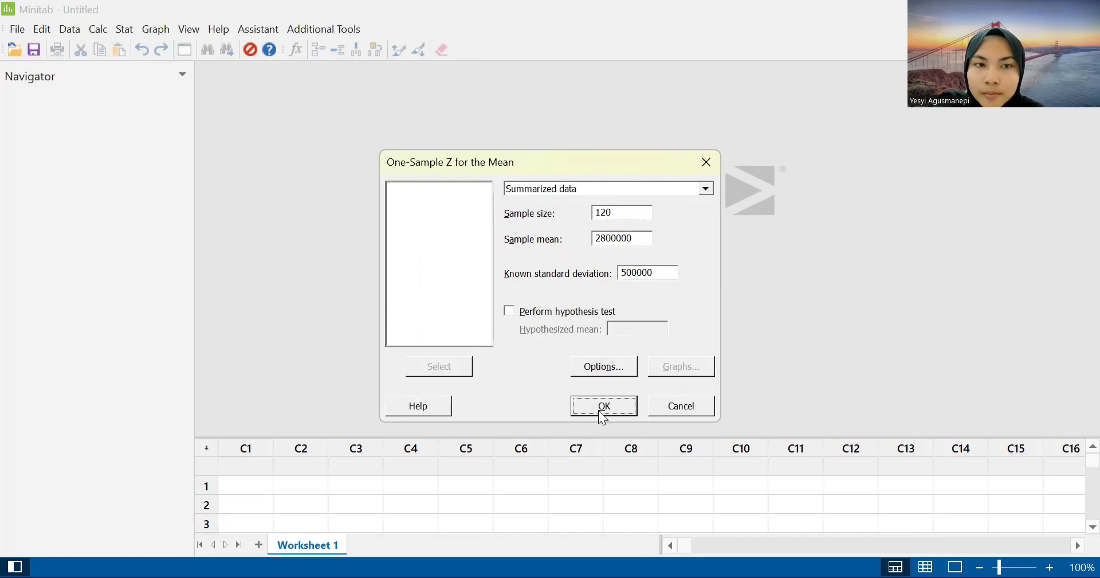
pyautogui.click(600, 410)
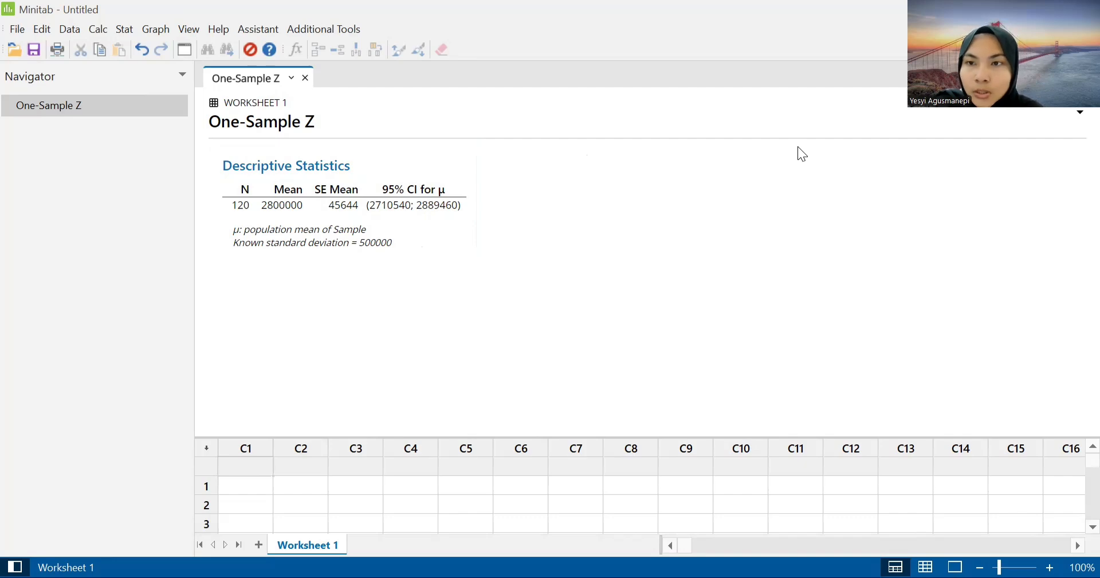
# Step: Switch to the assignment in Google Drive and read question 2 on the difference between two e-wallet proportions
pyautogui.hotkey('alt', 'Tab')
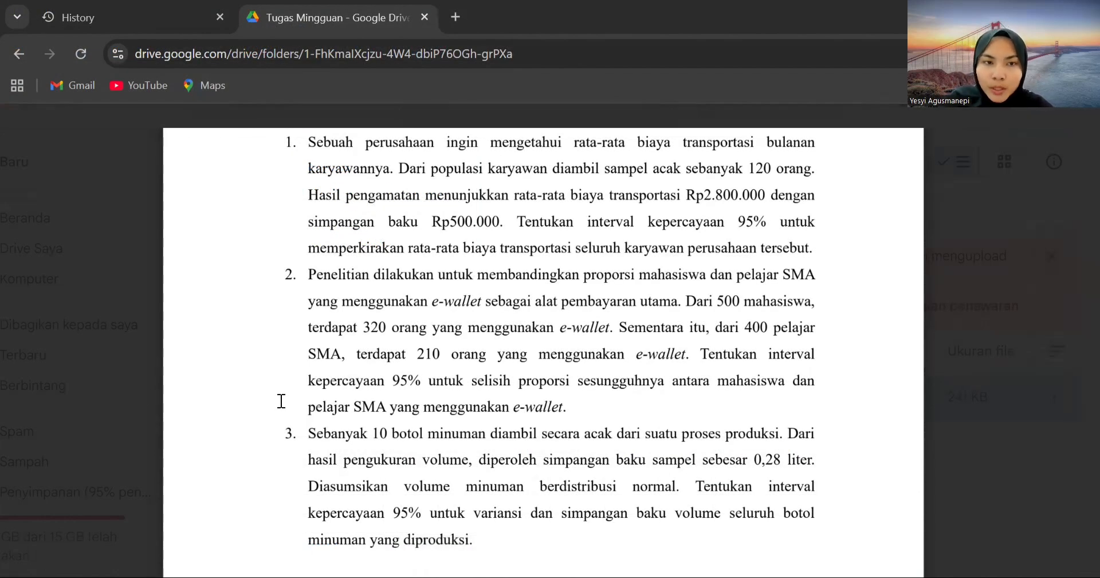
pyautogui.scroll(-1, 383, 362)
pyautogui.scroll(1, 382, 362)
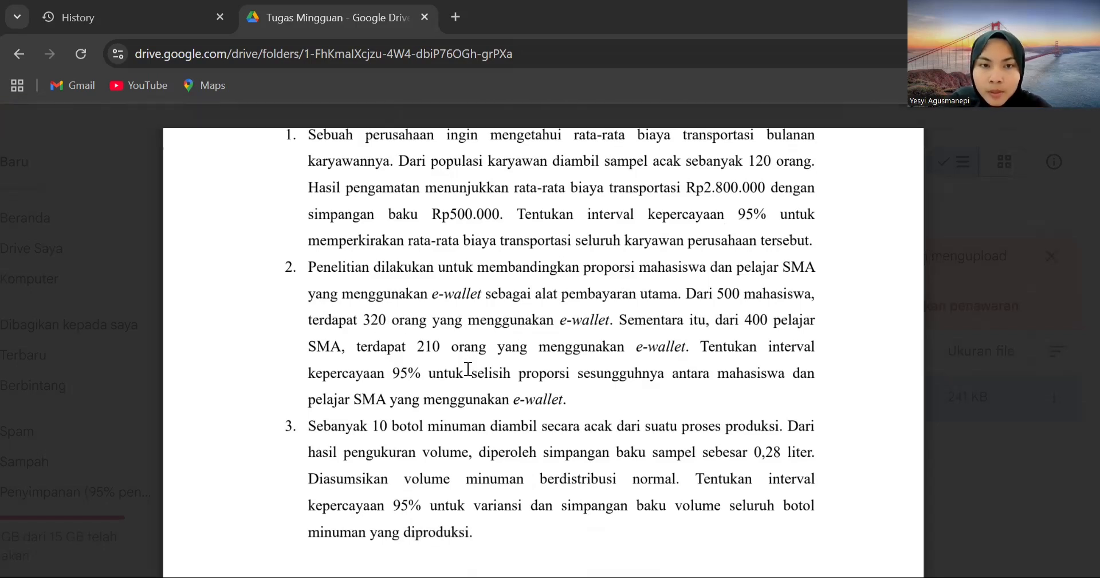
pyautogui.scroll(-1, 468, 367)
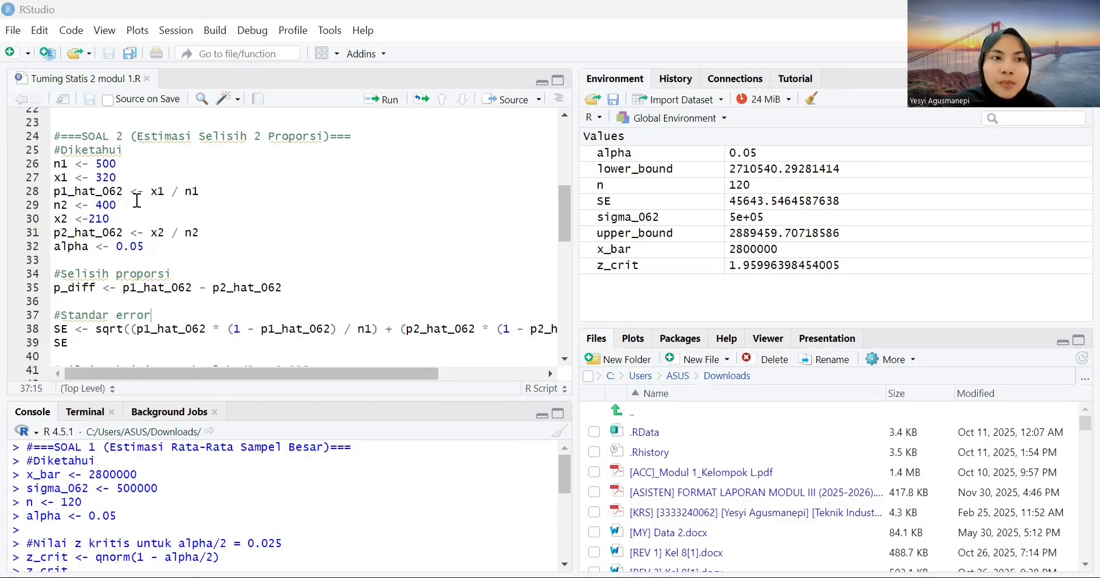
# Step: Examine the SOAL 2 code in RStudio that defines the sample data, both sample proportions, alpha and the proportion difference
pyautogui.scroll(-1, 111, 219)
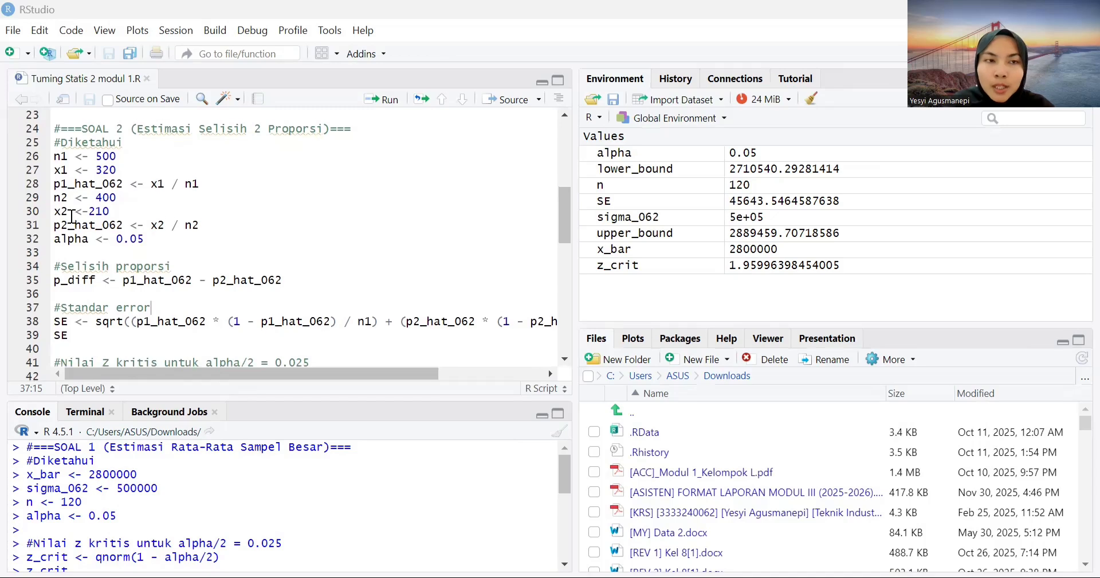
pyautogui.scroll(-1, 74, 221)
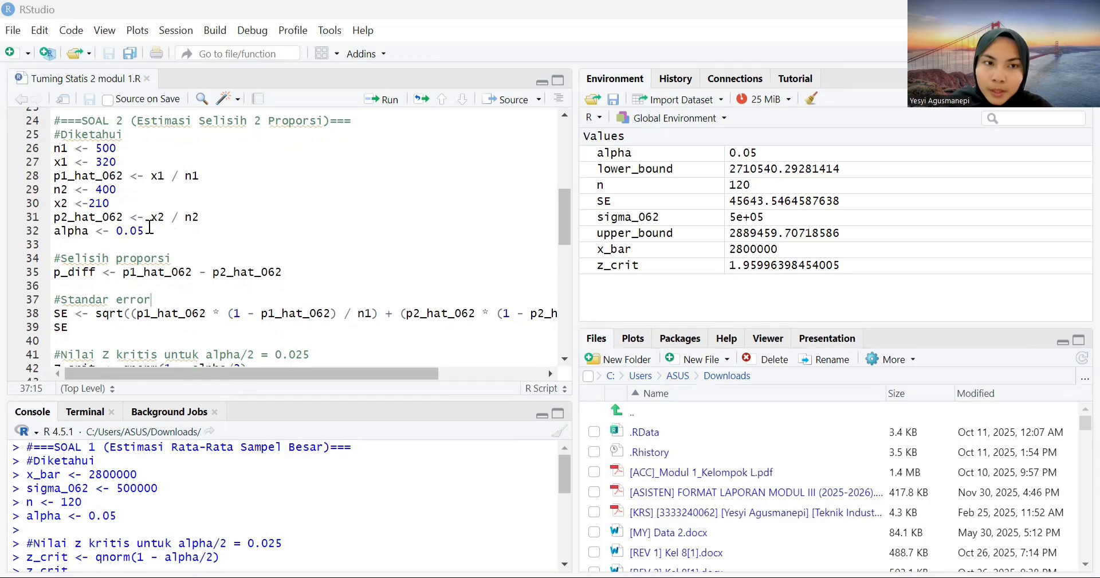
pyautogui.scroll(-1, 119, 235)
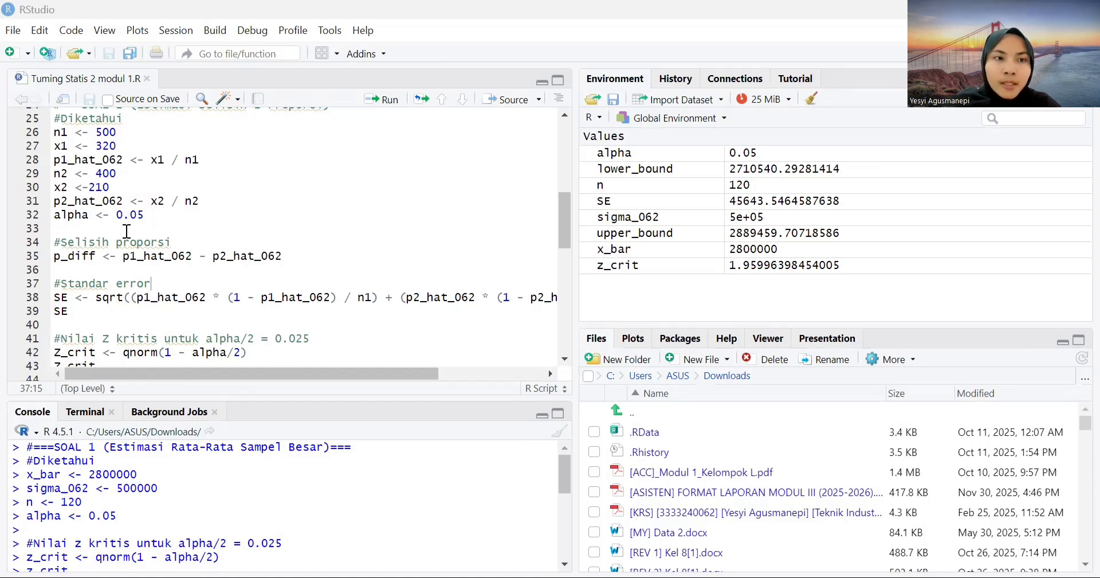
pyautogui.scroll(-1, 127, 231)
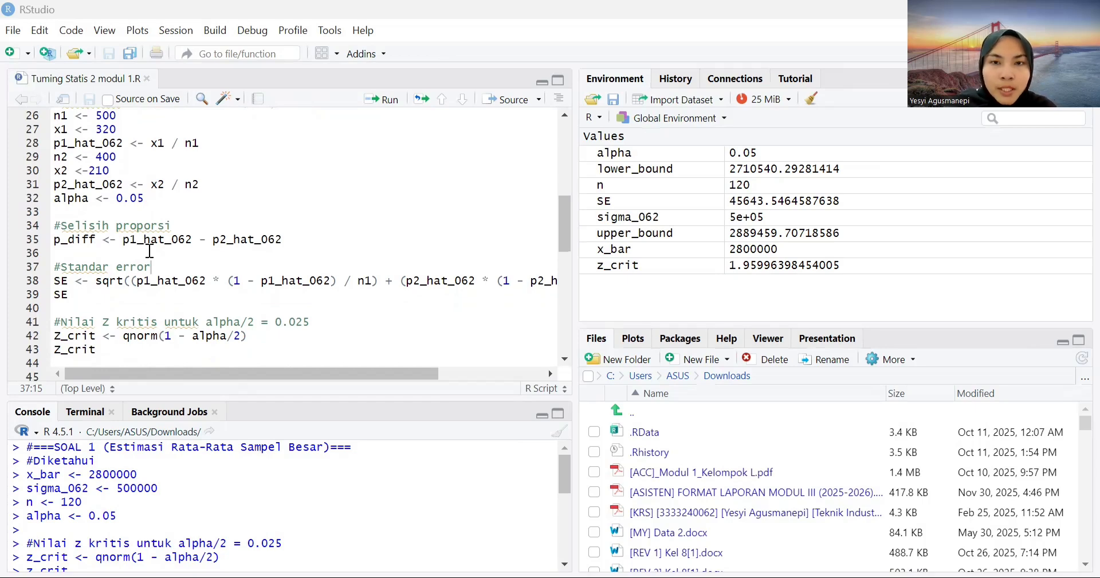
pyautogui.scroll(-2, 149, 251)
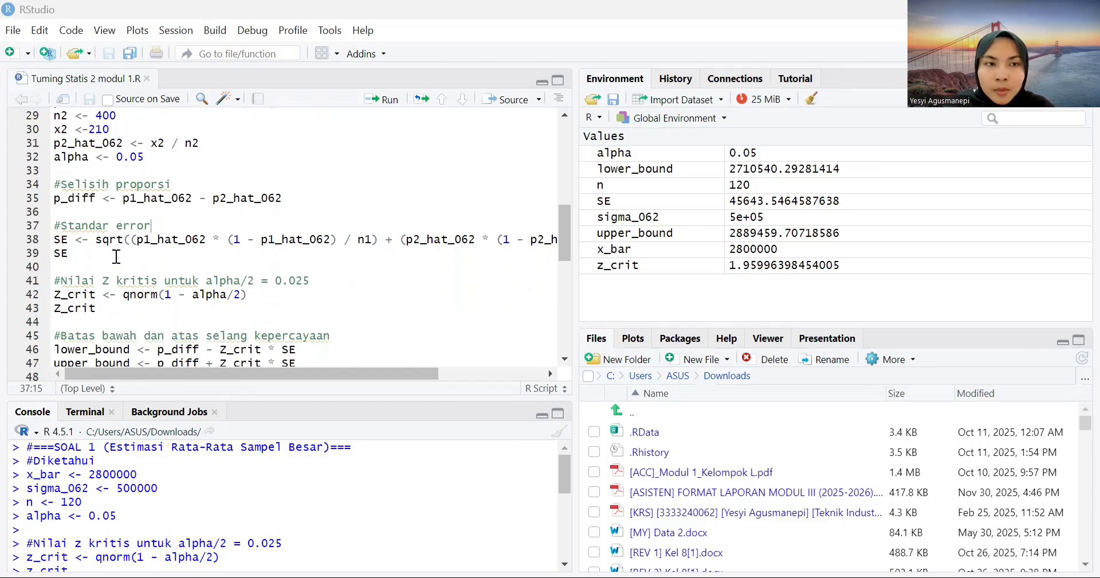
pyautogui.scroll(-1, 116, 257)
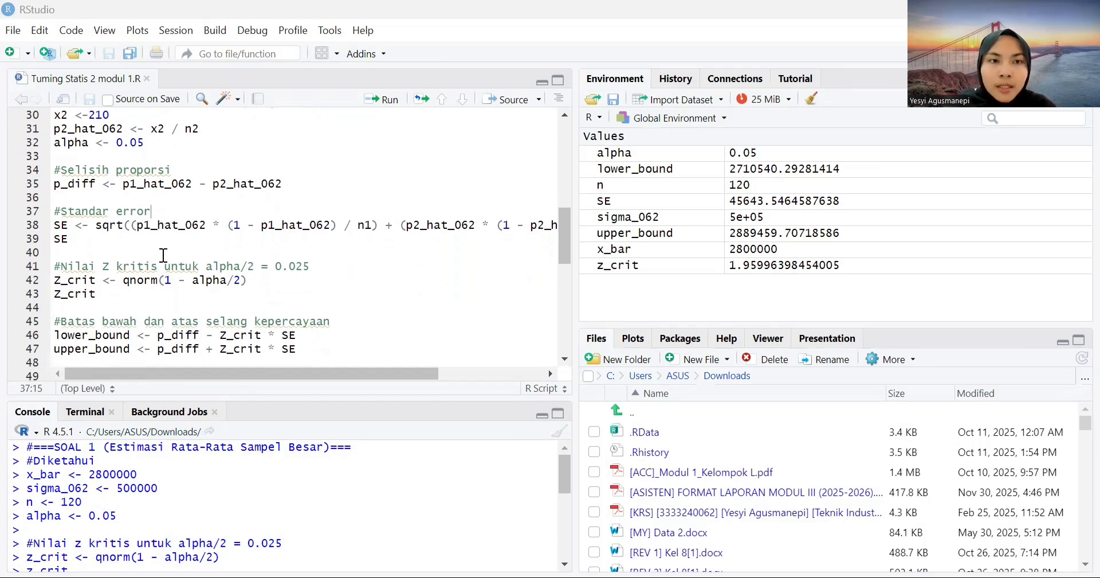
# Step: Examine the full standard error formula on line 38 of the SOAL 2 code, including its far end
pyautogui.scroll(1, 218, 237)
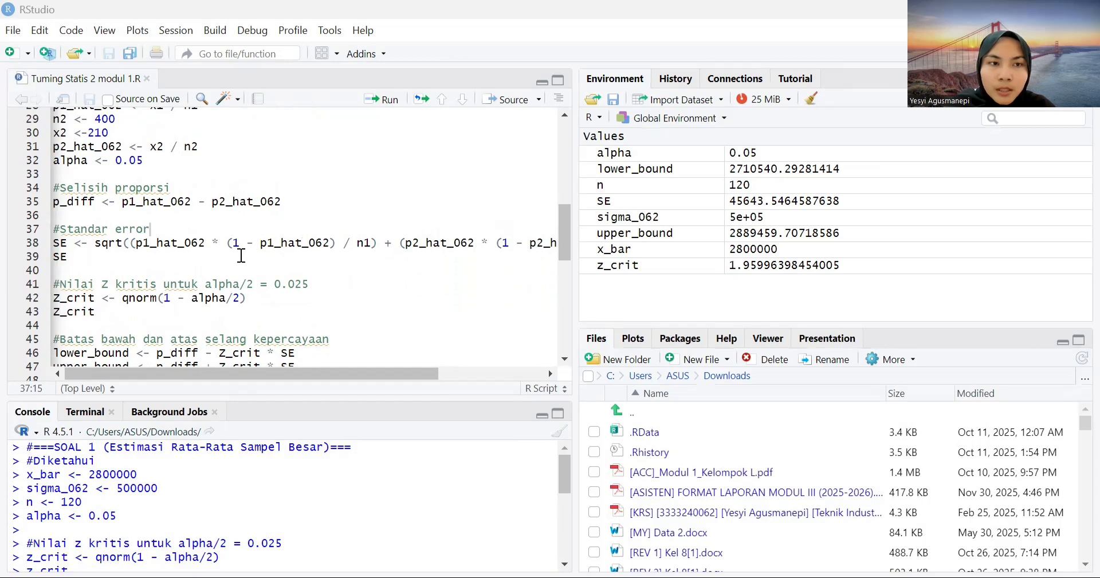
pyautogui.scroll(1, 298, 256)
pyautogui.hscroll(1, 299, 257)
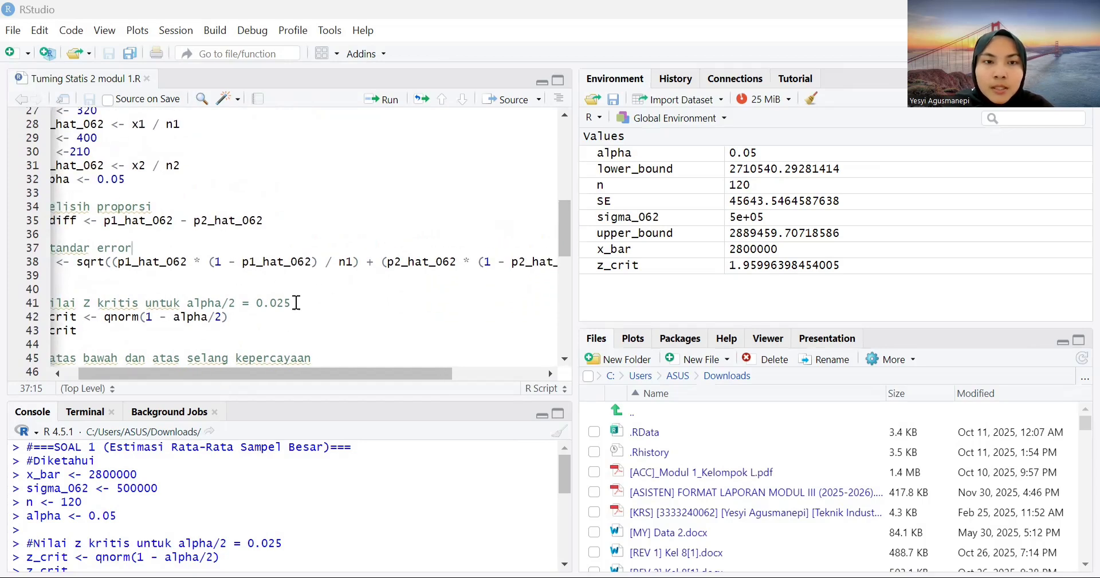
pyautogui.scroll(1, 312, 275)
pyautogui.hscroll(-1, 312, 275)
pyautogui.scroll(2, 313, 275)
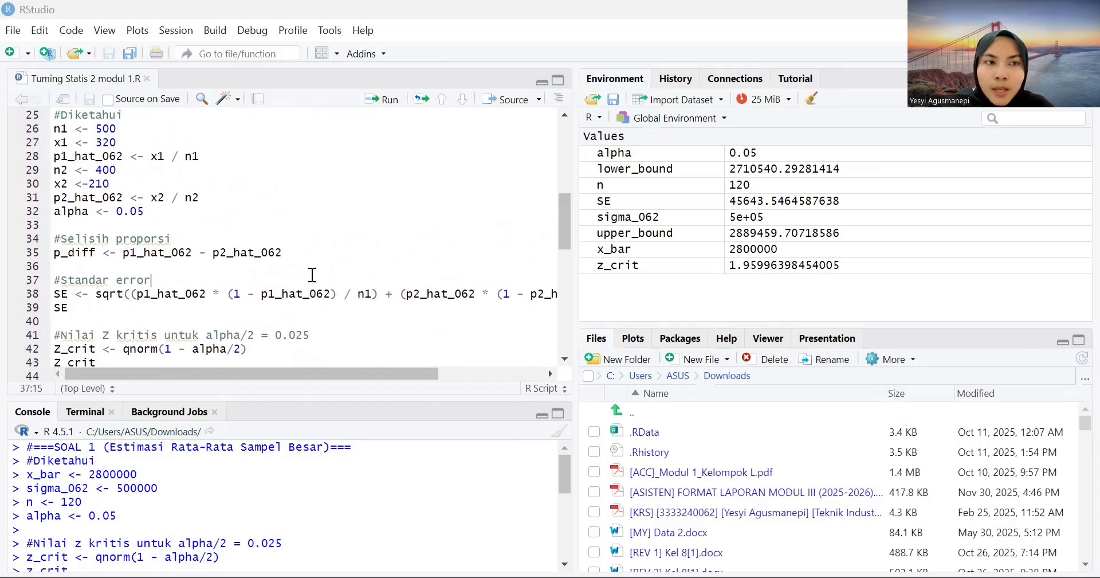
pyautogui.scroll(-3, 312, 275)
pyautogui.scroll(-1, 313, 275)
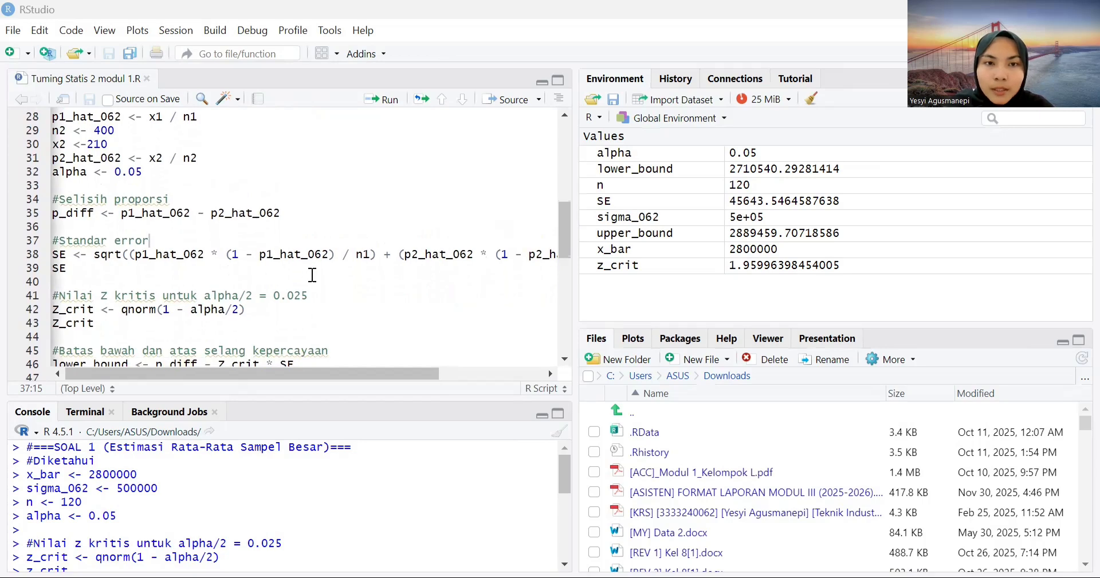
pyautogui.hscroll(5, 312, 275)
pyautogui.hscroll(1, 312, 275)
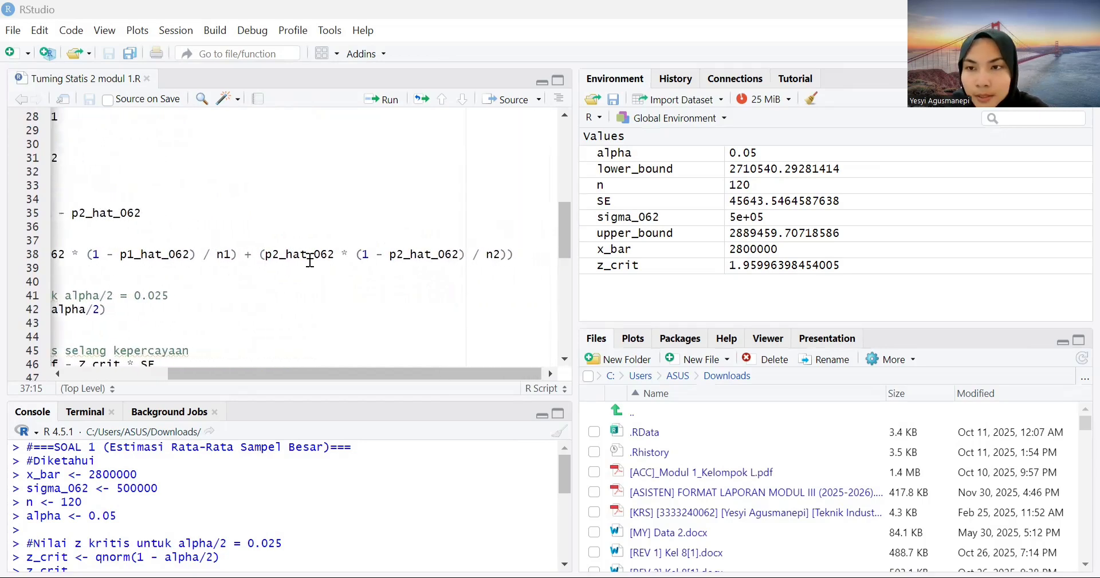
pyautogui.hscroll(-6, 310, 261)
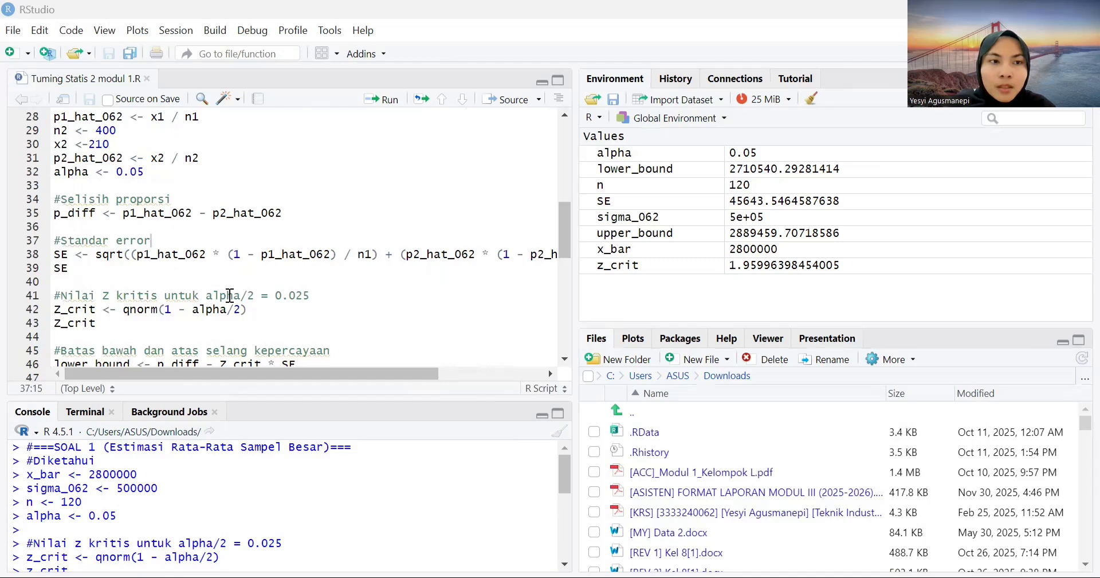
# Step: Examine the SOAL 2 code for the critical Z value, the lower and upper confidence bounds and the printed result
pyautogui.scroll(-1, 230, 296)
pyautogui.scroll(-1, 230, 295)
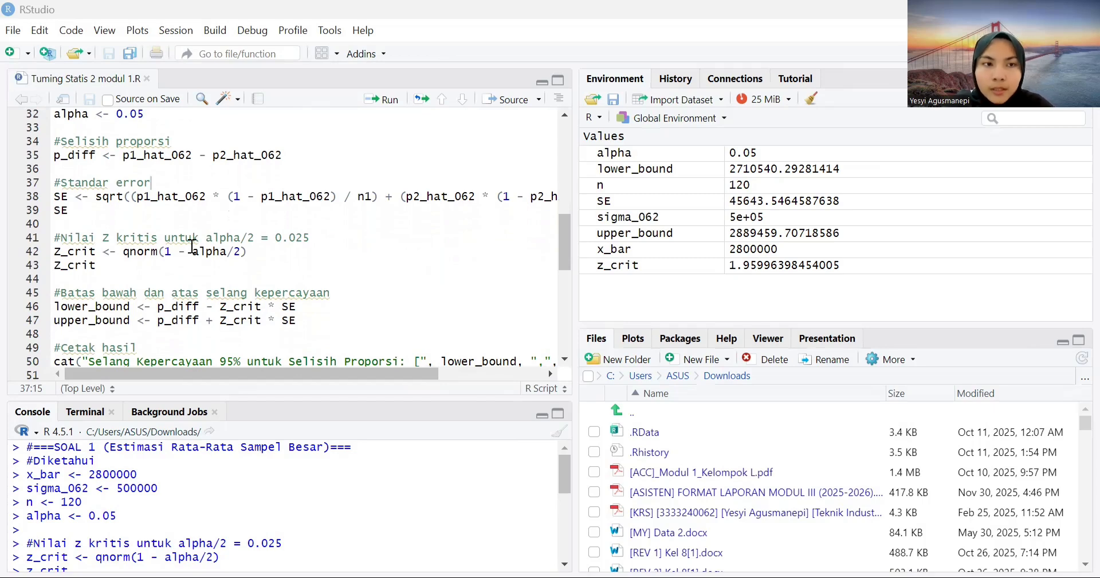
pyautogui.scroll(-3, 193, 247)
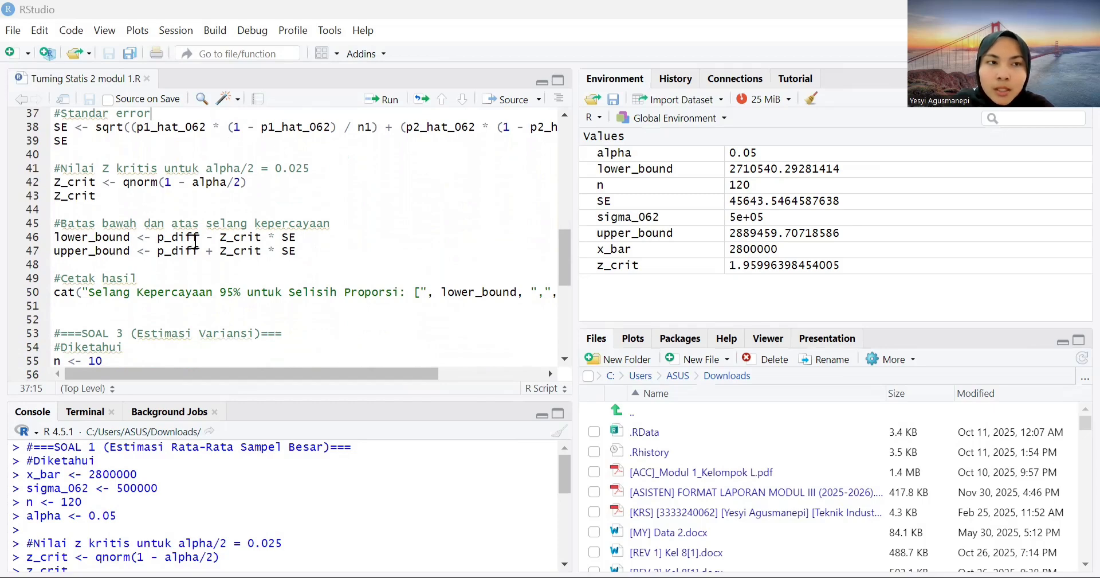
pyautogui.scroll(1, 195, 243)
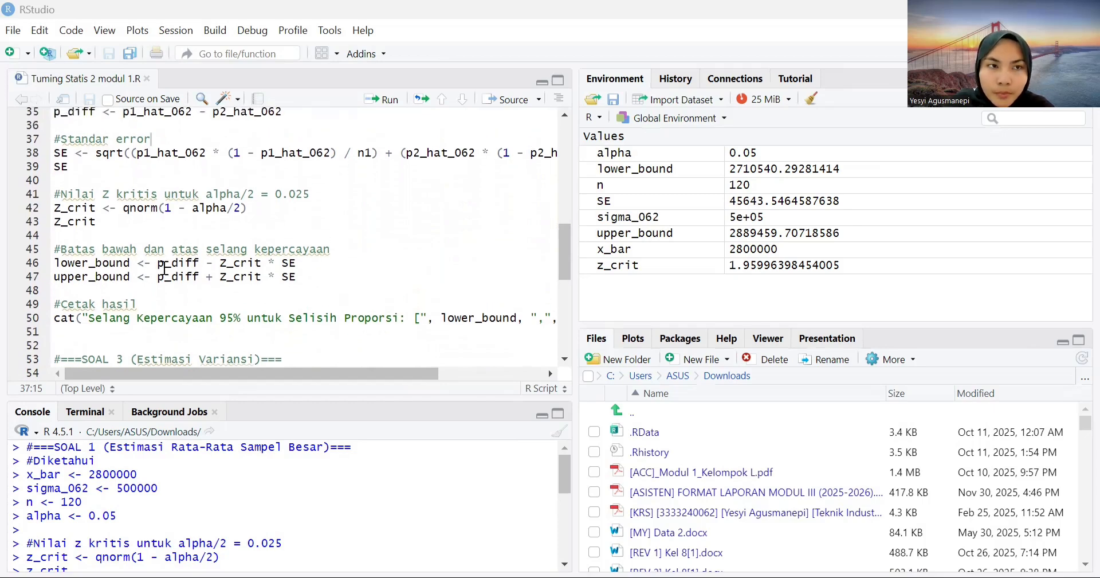
pyautogui.scroll(3, 166, 264)
pyautogui.scroll(-2, 165, 268)
pyautogui.scroll(-2, 164, 268)
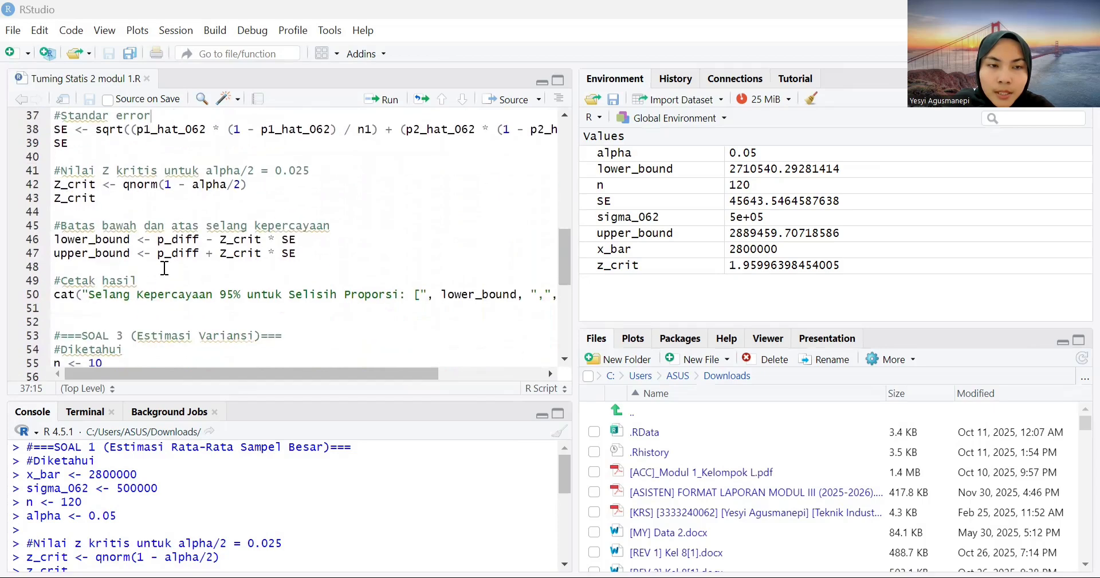
pyautogui.scroll(2, 164, 267)
pyautogui.scroll(-1, 165, 268)
pyautogui.scroll(-1, 165, 267)
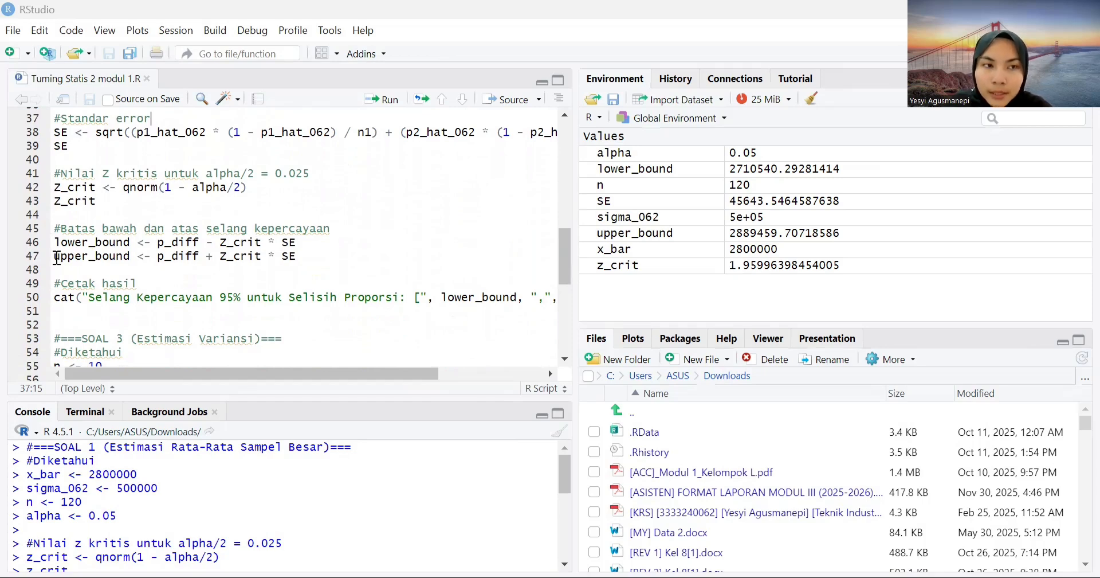
pyautogui.scroll(-3, 151, 258)
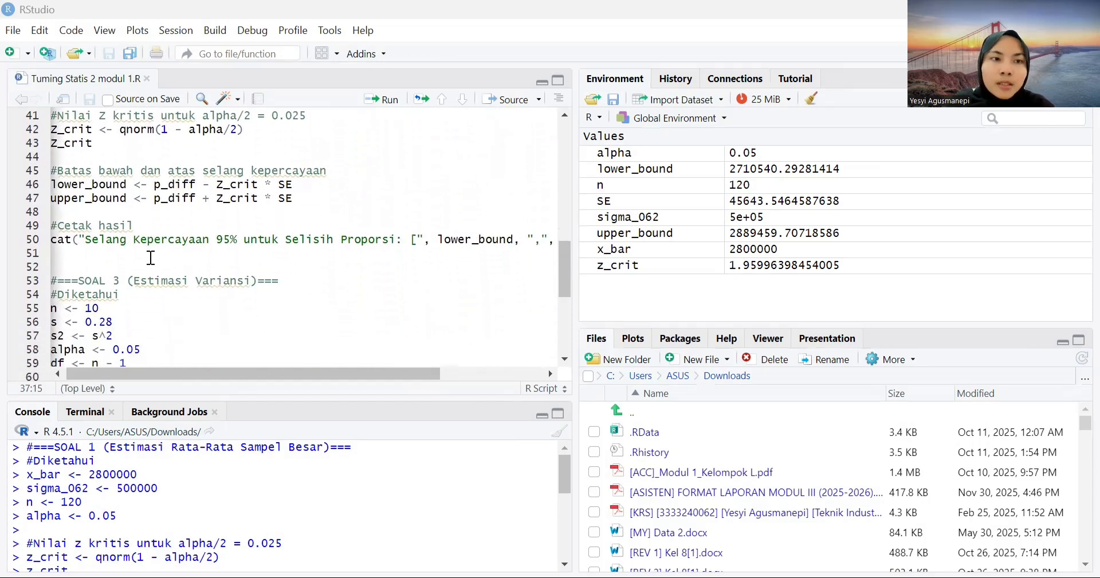
# Step: Run the whole SOAL 2 block, lines 24 to 51, and enlarge the console to show its output
pyautogui.scroll(10, 150, 258)
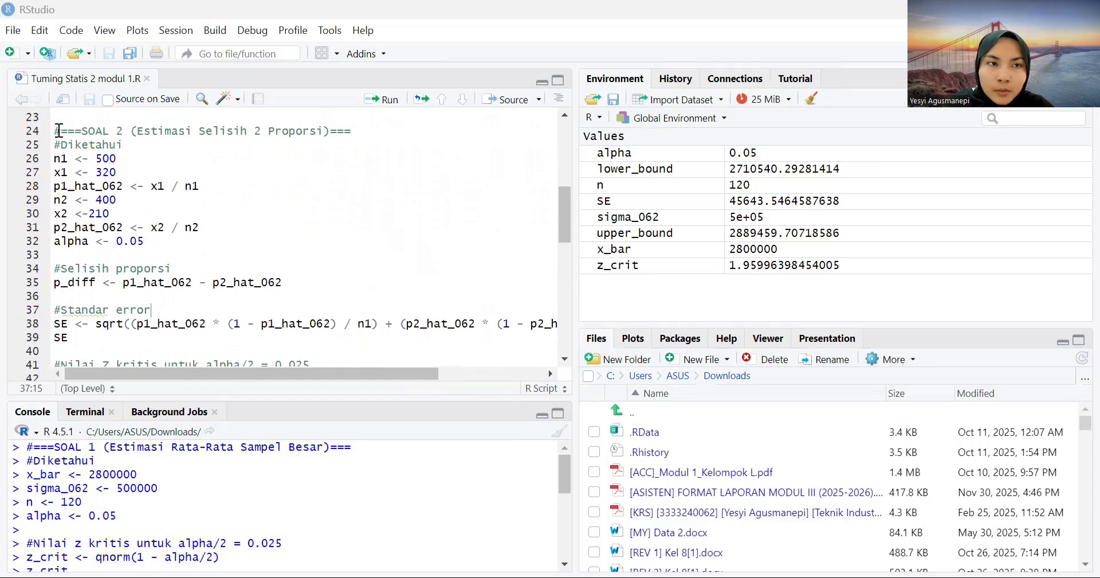
pyautogui.moveTo(55, 132); pyautogui.dragTo(181, 202)
pyautogui.scroll(5, 238, 204)
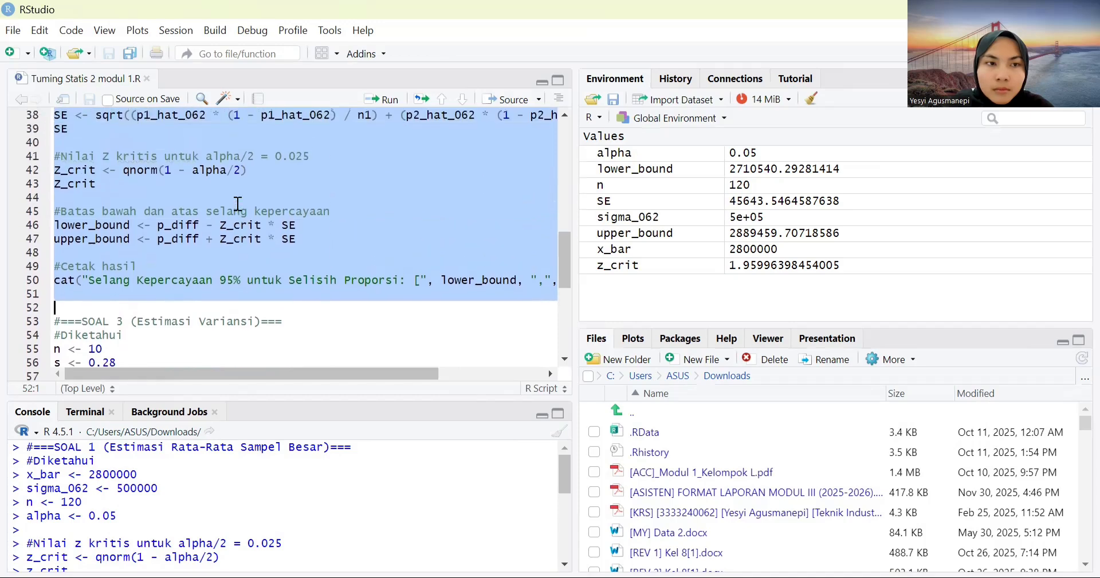
pyautogui.click(390, 100)
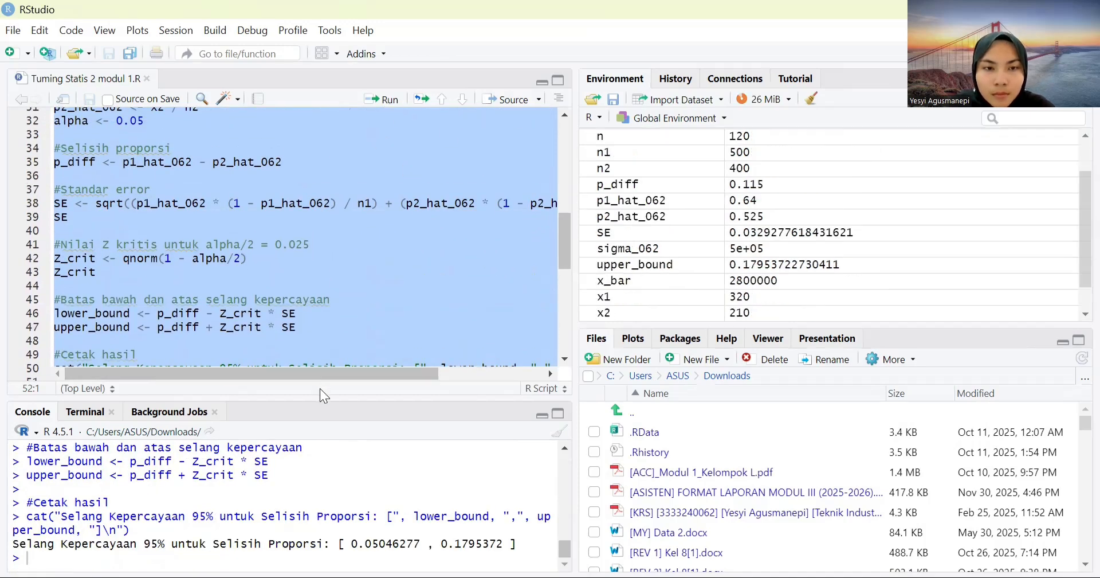
pyautogui.moveTo(317, 401); pyautogui.dragTo(330, 203)
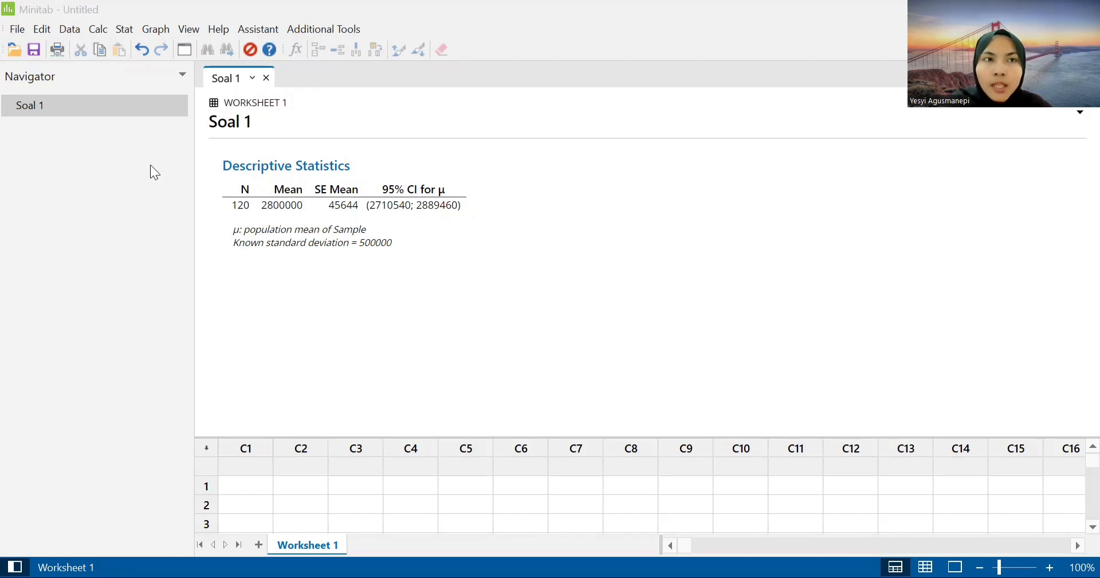
# Step: Switch to Minitab and start a 2 Proportions analysis based on summarized data
pyautogui.click(122, 24)
pyautogui.moveTo(154, 48)
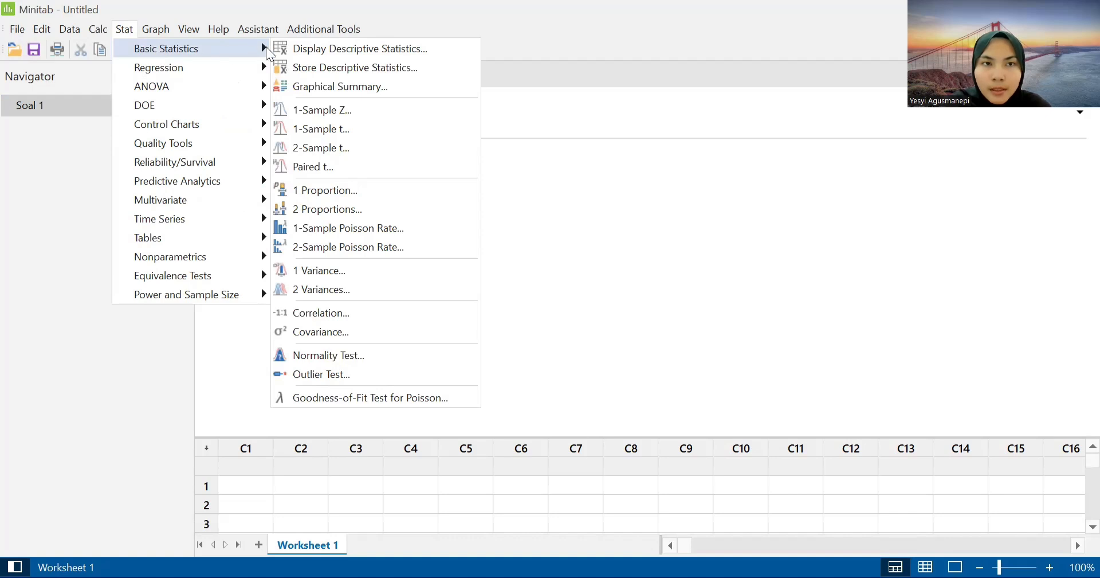
pyautogui.click(303, 210)
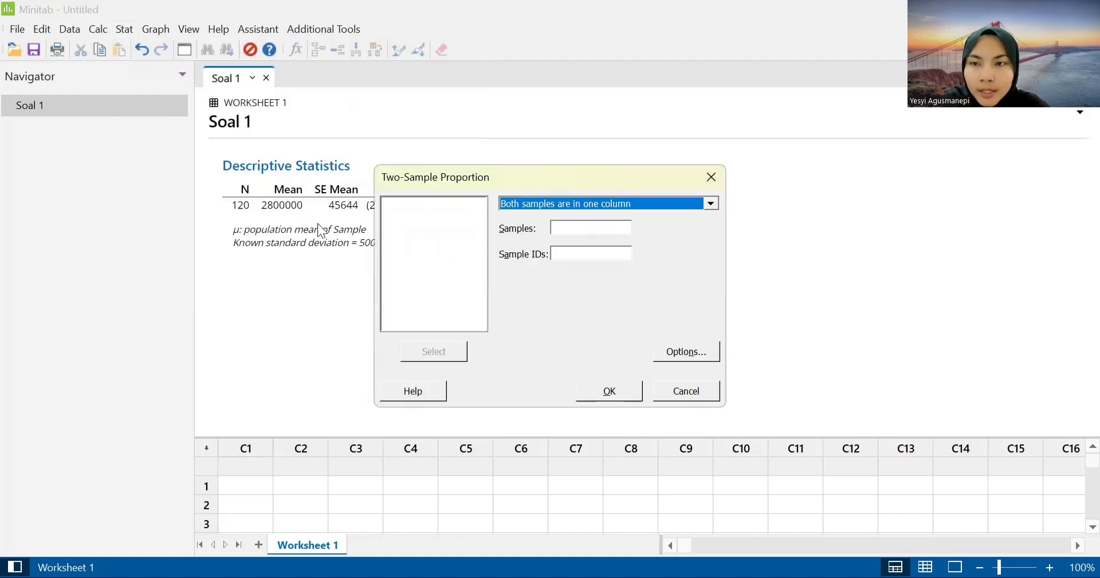
pyautogui.click(711, 204)
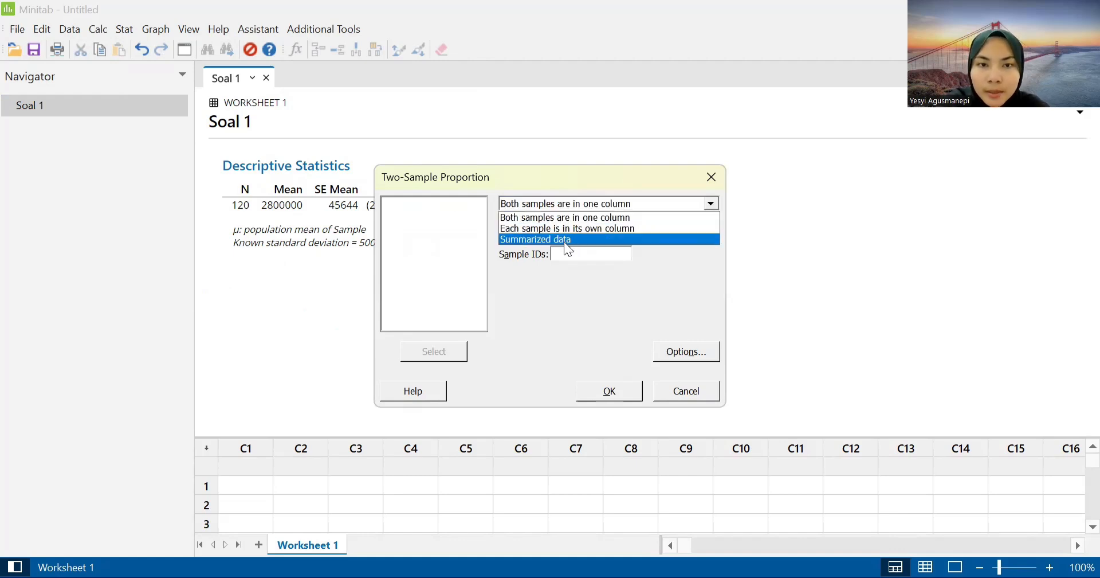
pyautogui.click(564, 241)
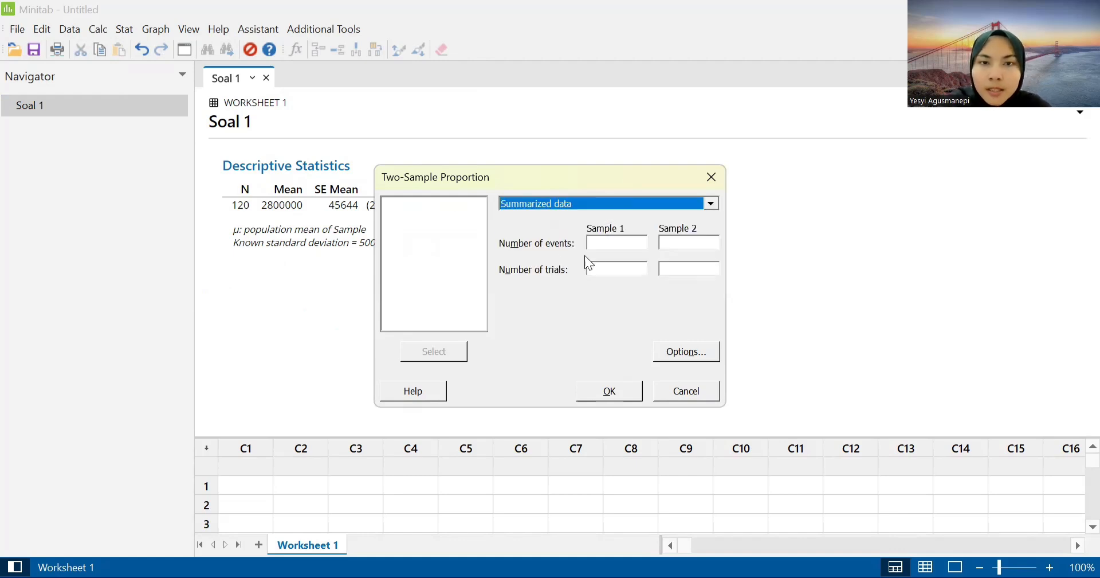
# Step: Enter 320 events in 500 trials for Sample 1 and 210 events in 400 trials for Sample 2
pyautogui.click(604, 247)
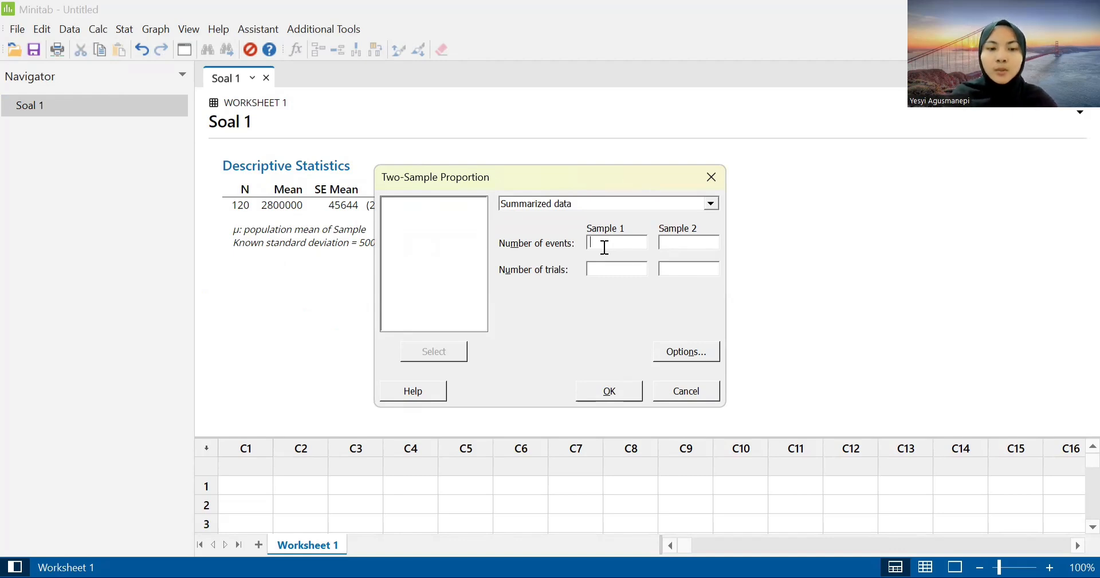
pyautogui.write('320')
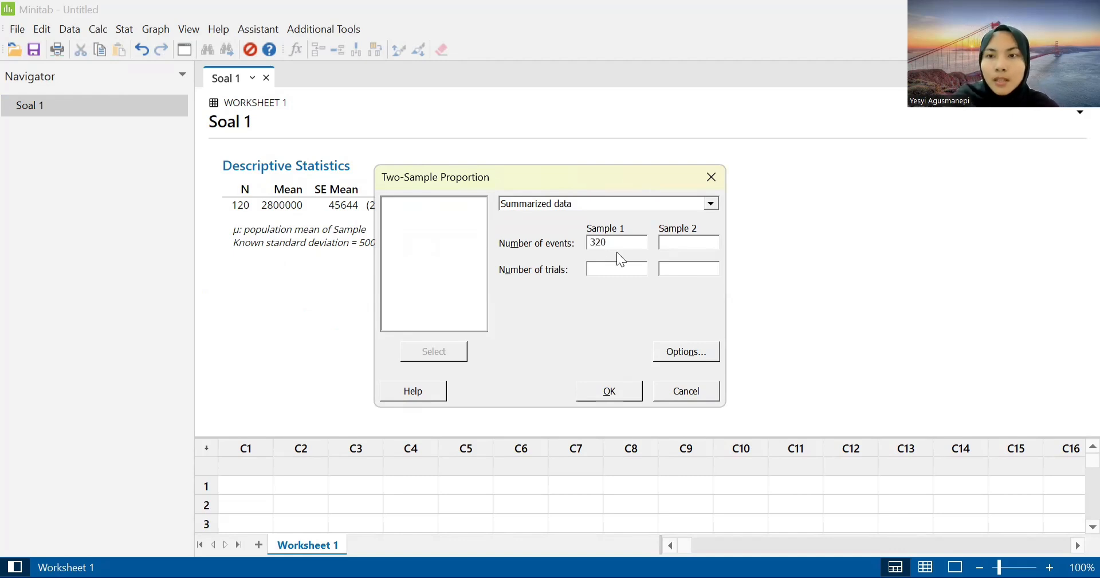
pyautogui.click(684, 245)
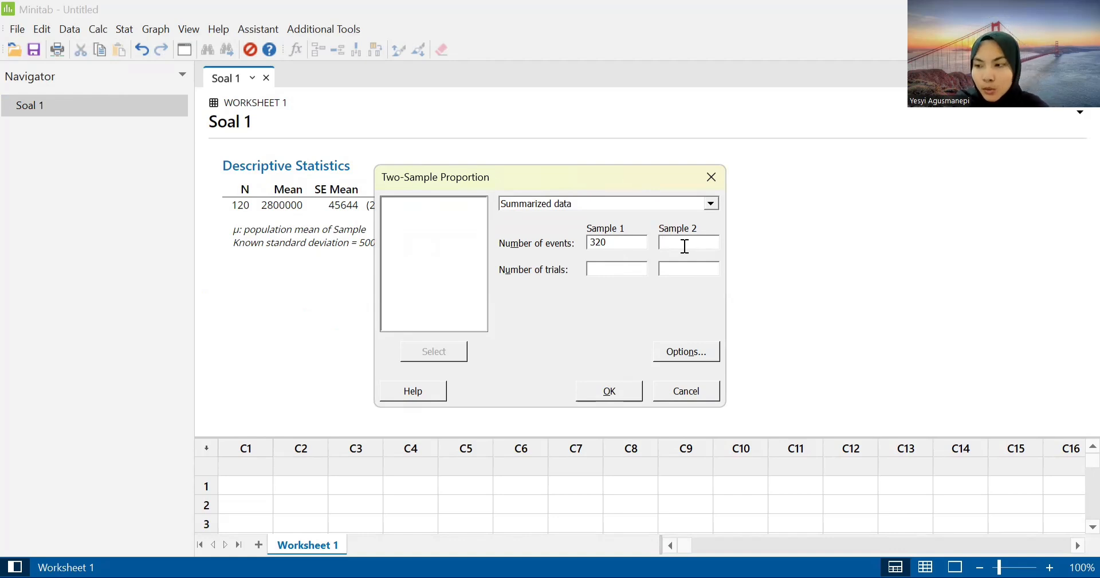
pyautogui.write('210')
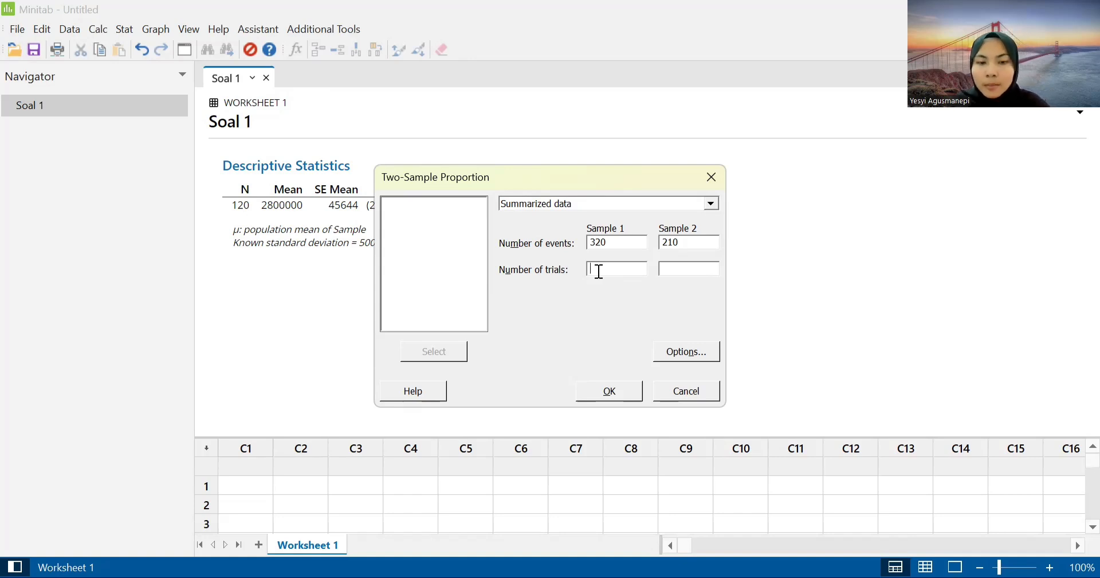
pyautogui.write('500')
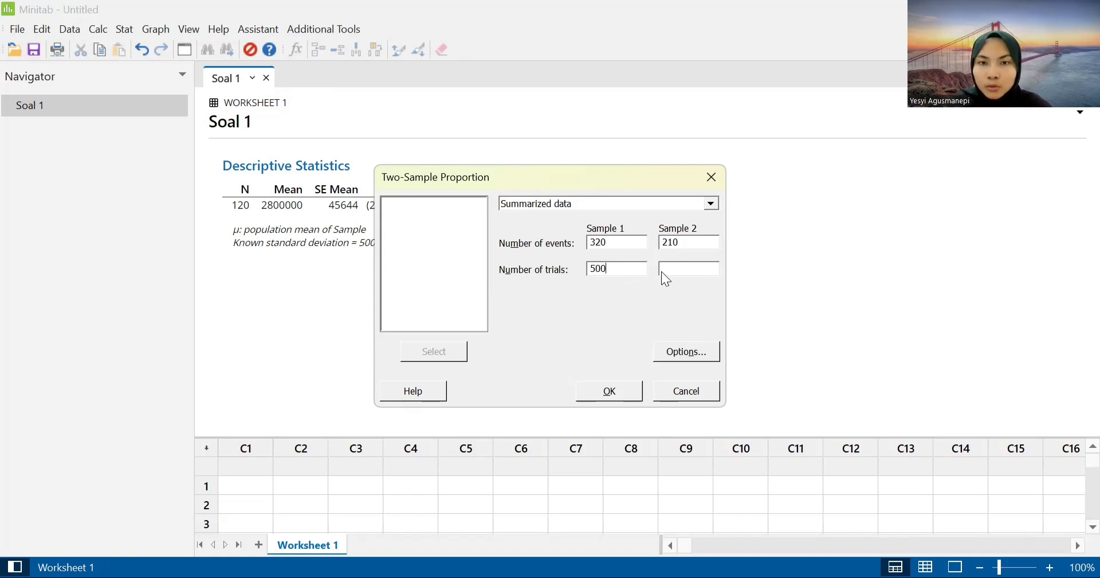
pyautogui.click(662, 270)
pyautogui.write('400')
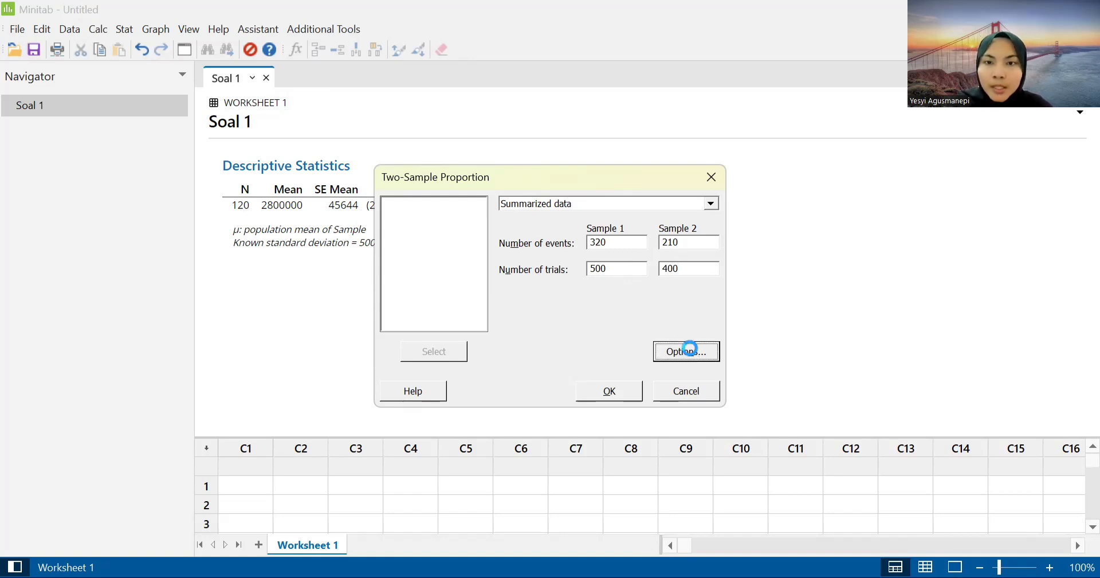
# Step: Run the two-proportion analysis at a 95,0 confidence level, with the difference ≠ hypothesized difference alternative and proportions estimated separately
pyautogui.click(690, 351)
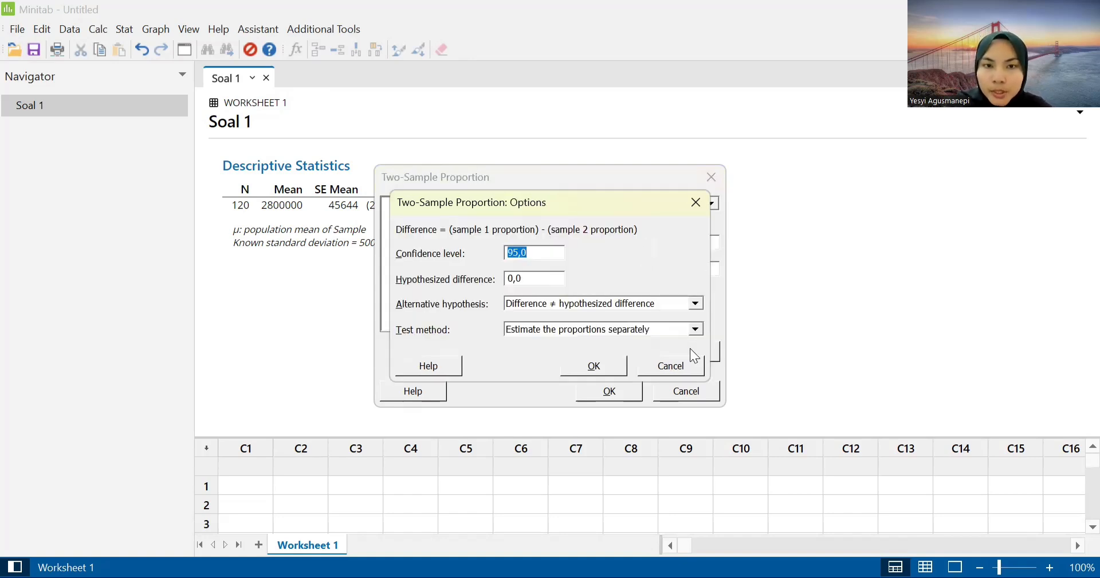
pyautogui.click(533, 255)
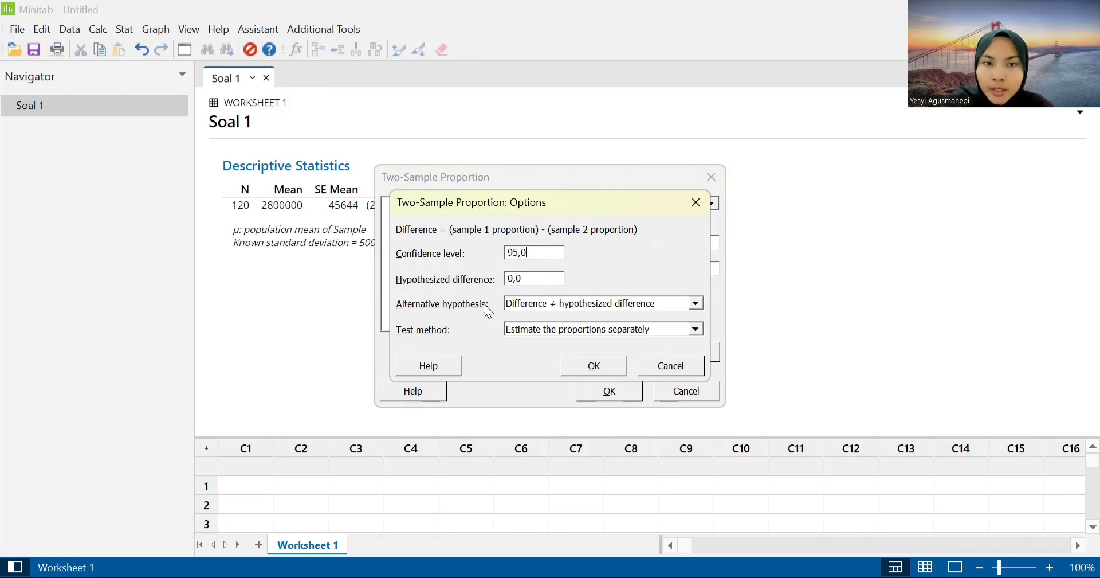
pyautogui.click(576, 330)
pyautogui.click(557, 343)
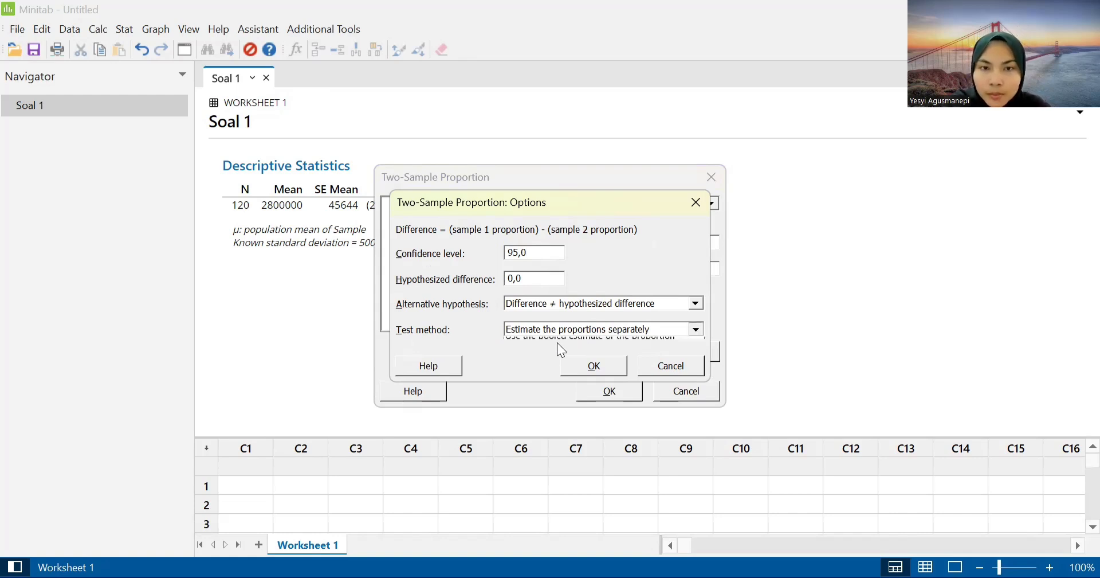
pyautogui.click(584, 366)
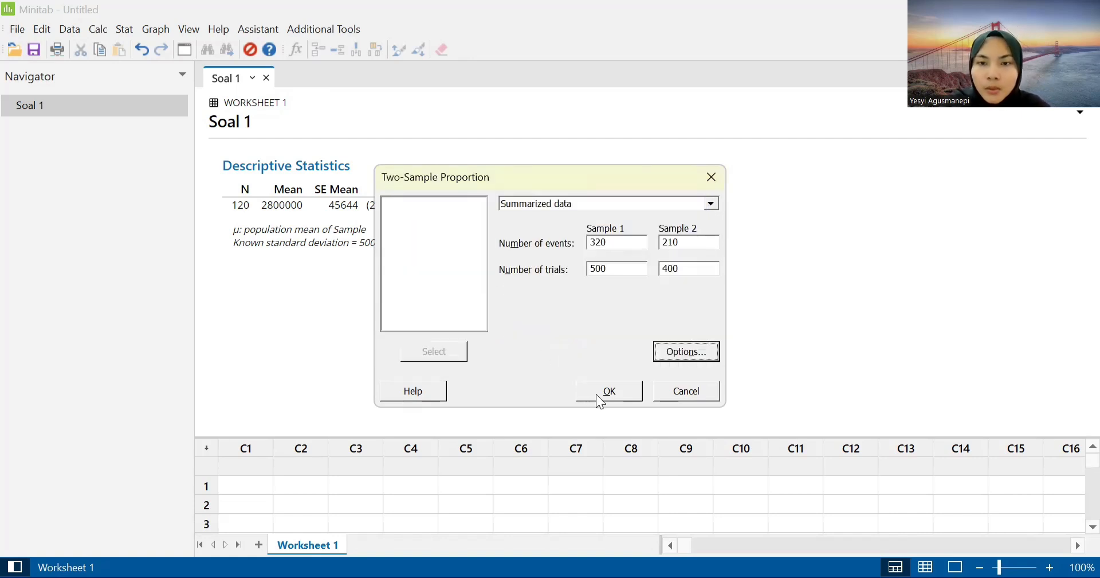
pyautogui.click(596, 394)
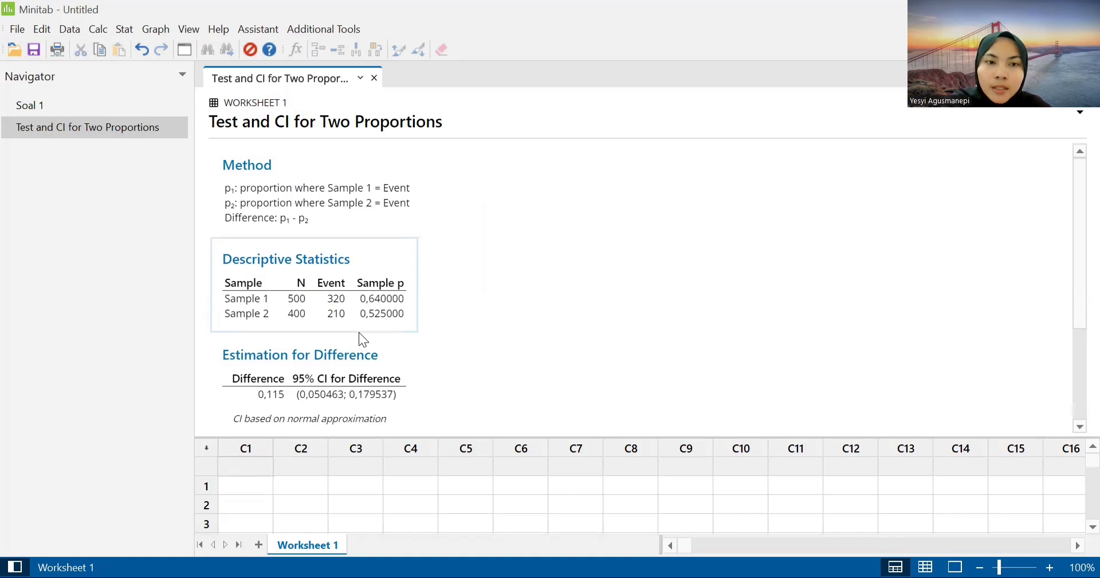
pyautogui.scroll(-2, 360, 332)
pyautogui.scroll(1, 359, 332)
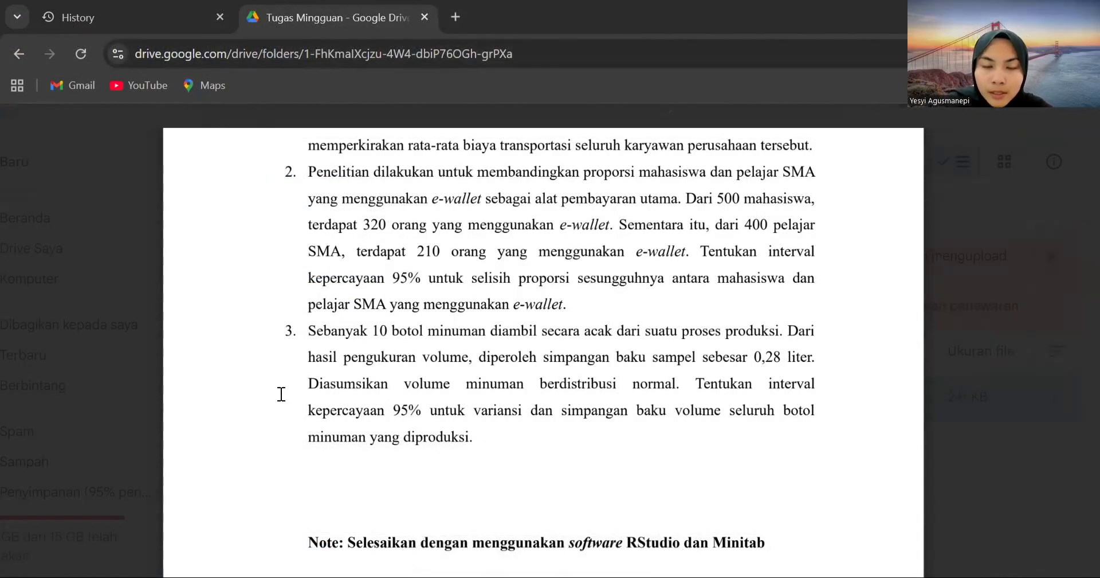
# Step: Read question 3 of the assignment on Google Drive, about the variance and standard deviation of bottle volume
pyautogui.scroll(-1, 281, 394)
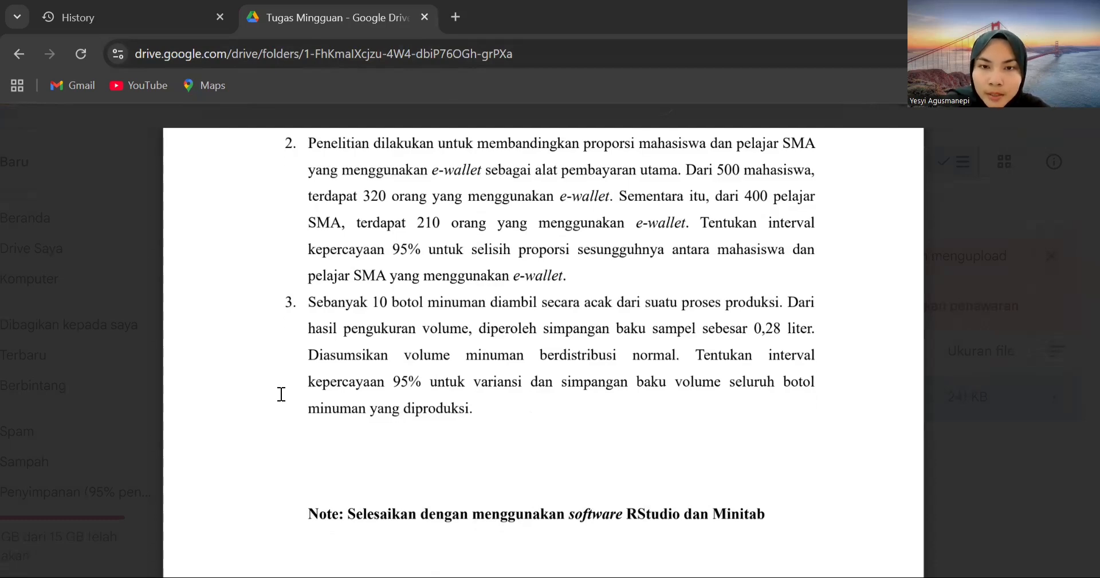
pyautogui.scroll(-1, 282, 393)
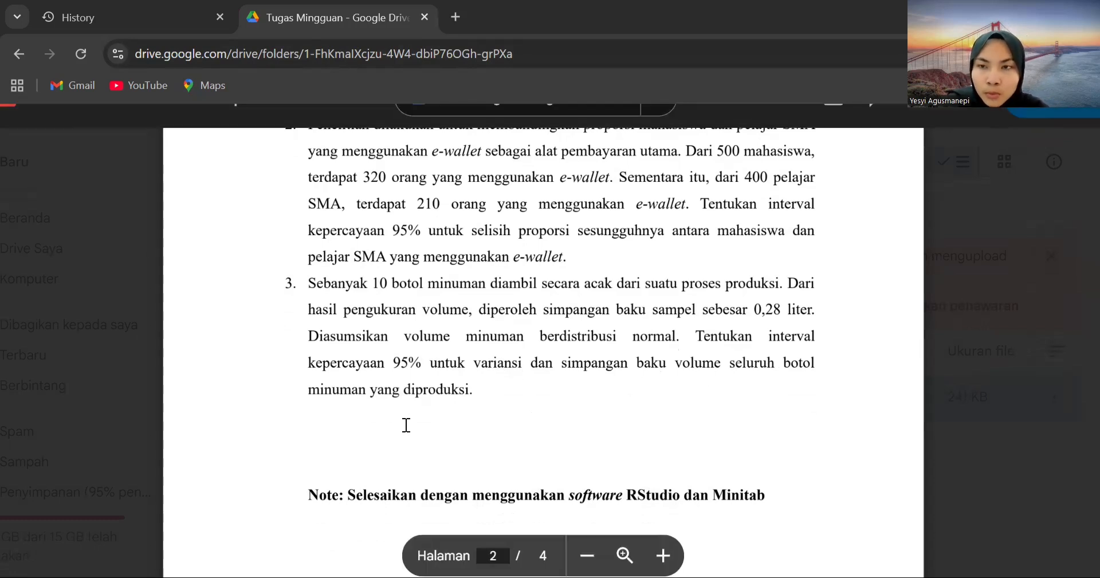
pyautogui.scroll(1, 409, 424)
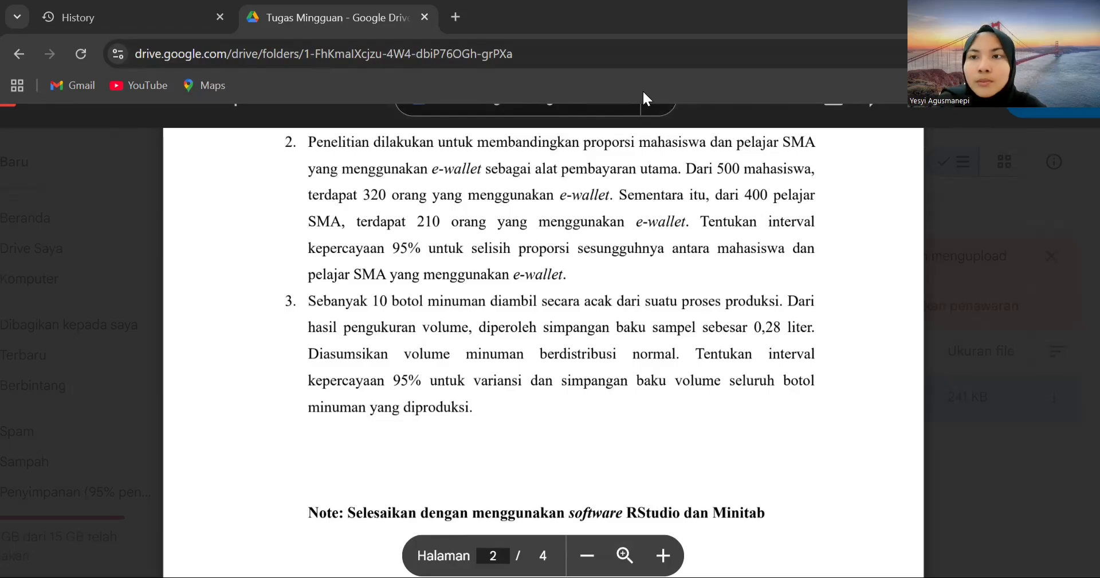
# Step: Switch to RStudio and examine the SOAL 3 code that defines the given data and the chi-square values
pyautogui.hotkey('alt', 'Tab')
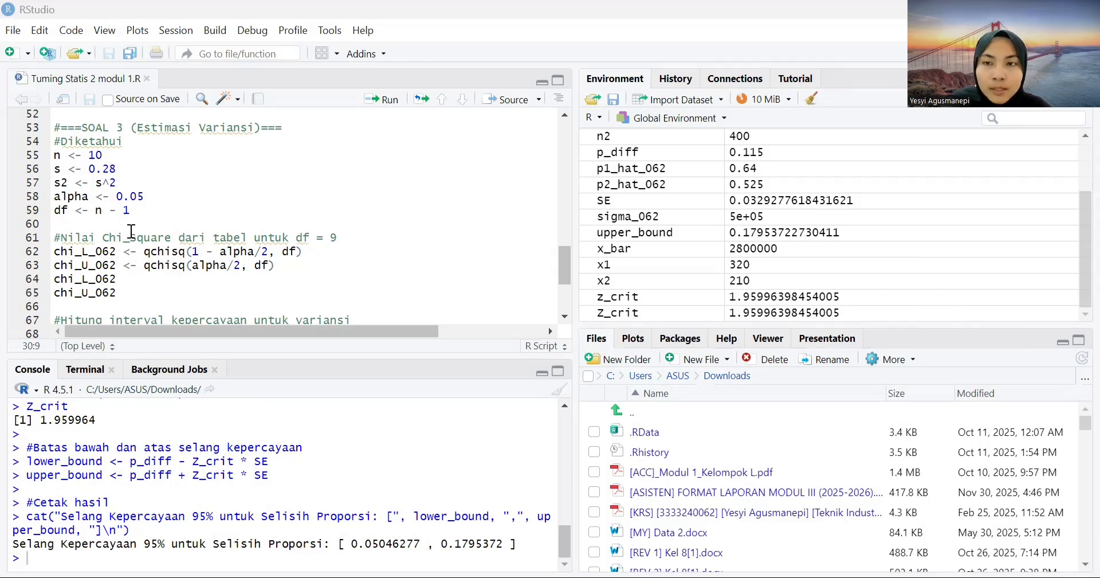
pyautogui.scroll(-1, 132, 231)
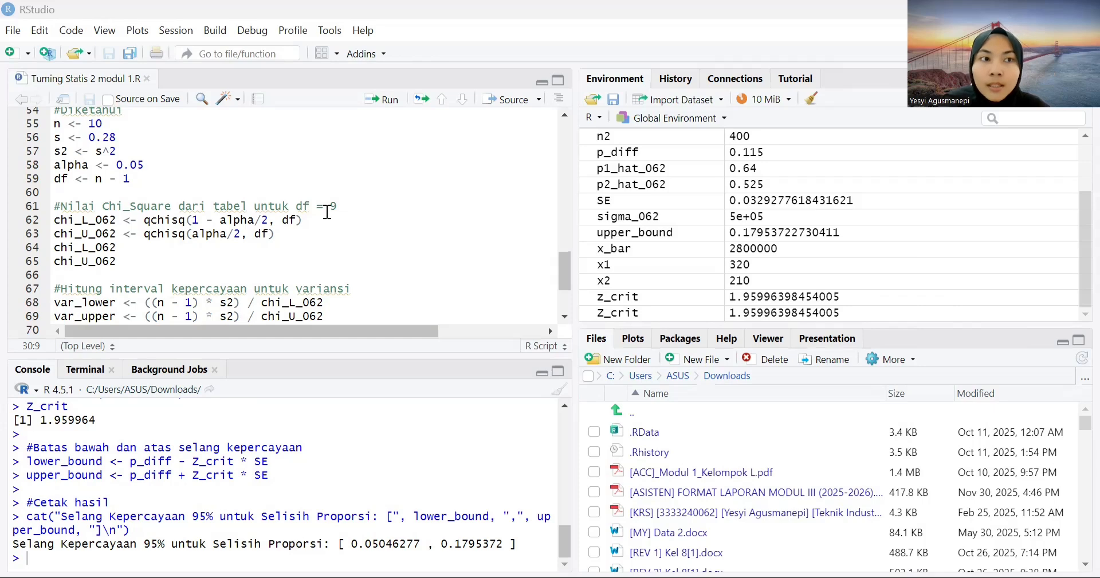
pyautogui.scroll(1, 327, 212)
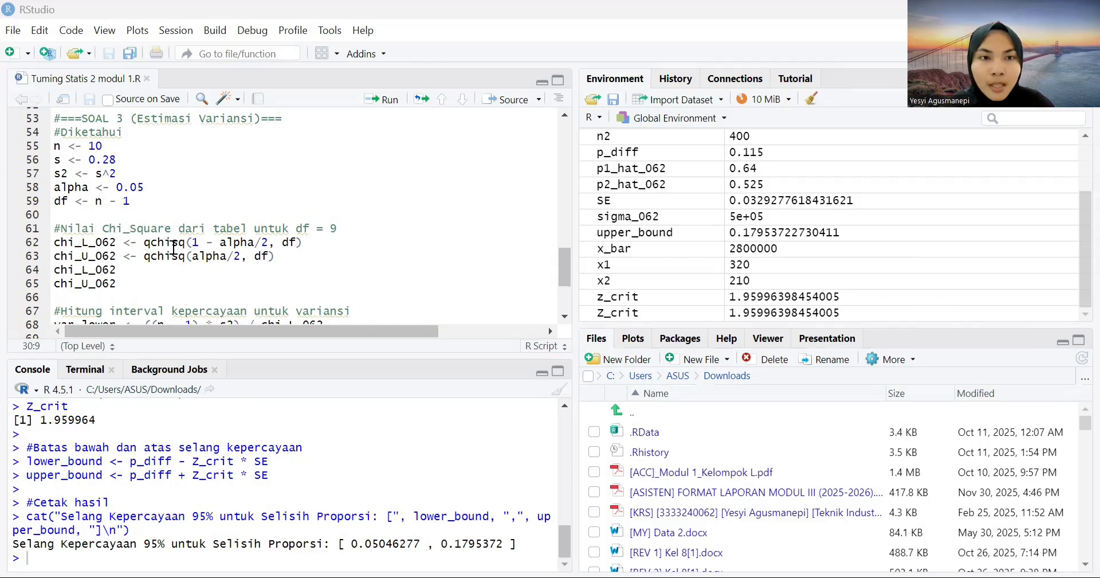
pyautogui.scroll(-1, 174, 248)
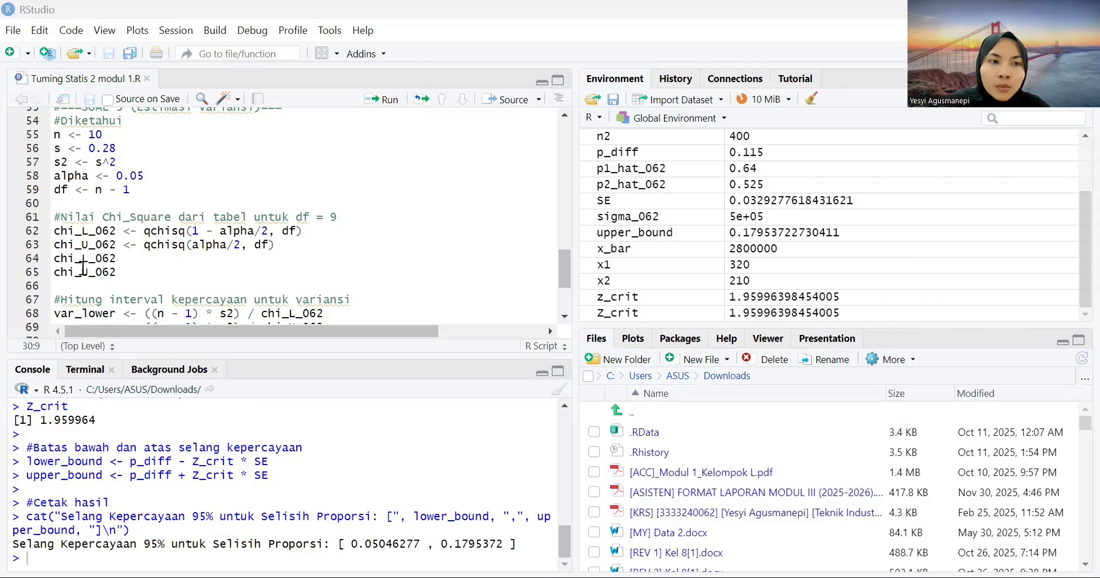
pyautogui.scroll(-1, 300, 236)
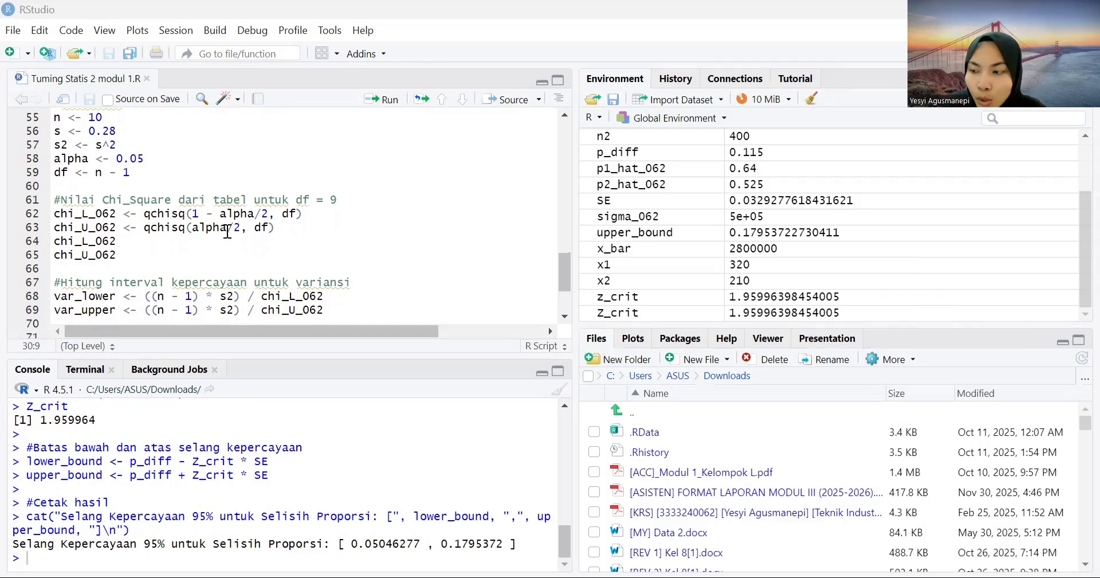
# Step: Examine the SOAL 3 code for the variance interval, the standard deviation interval and the printed results
pyautogui.scroll(-3, 228, 231)
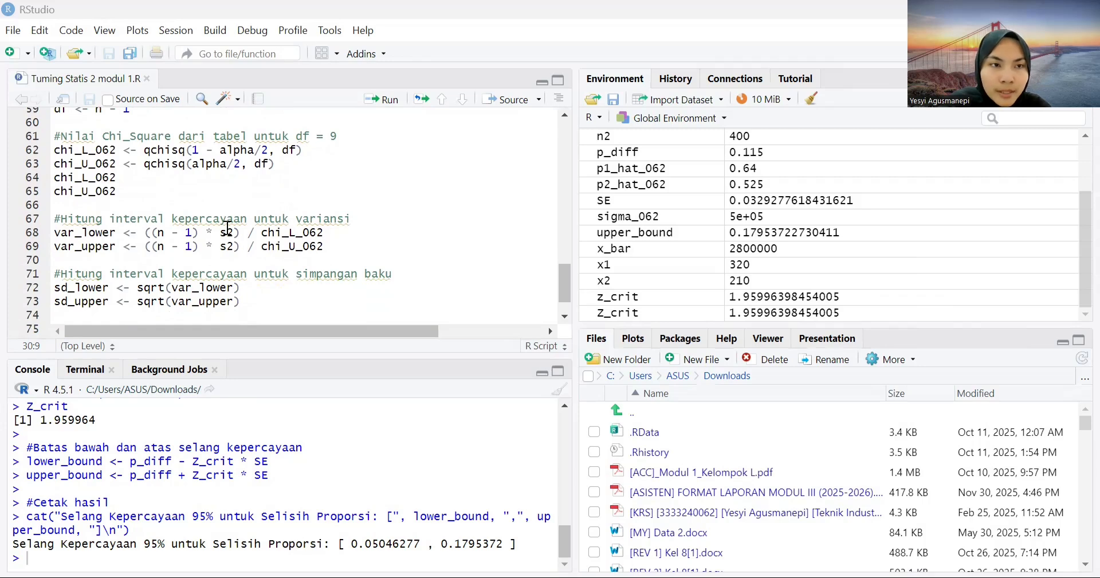
pyautogui.scroll(-1, 228, 228)
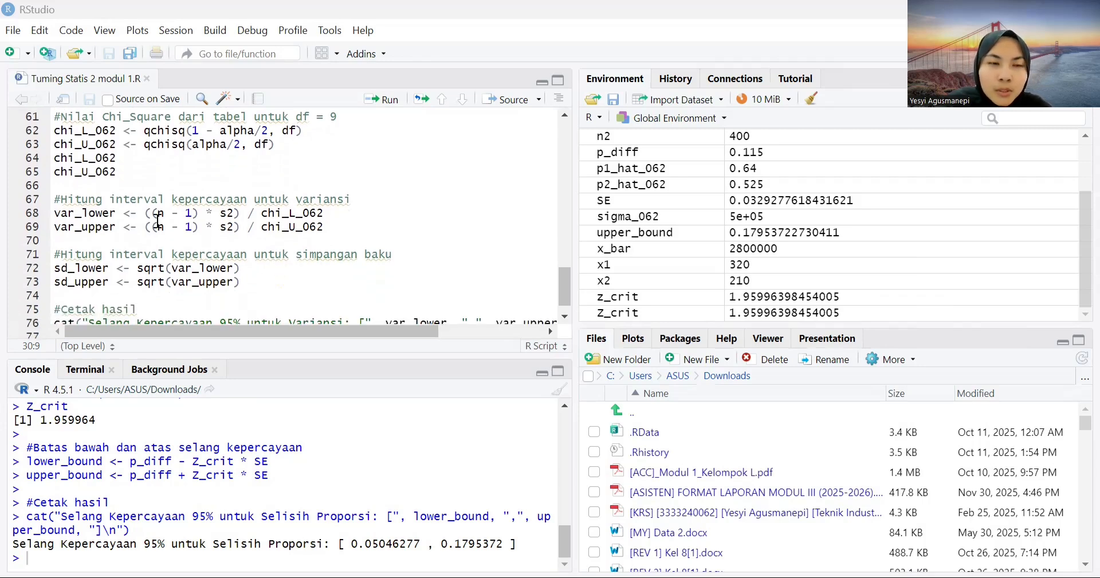
pyautogui.scroll(1, 166, 220)
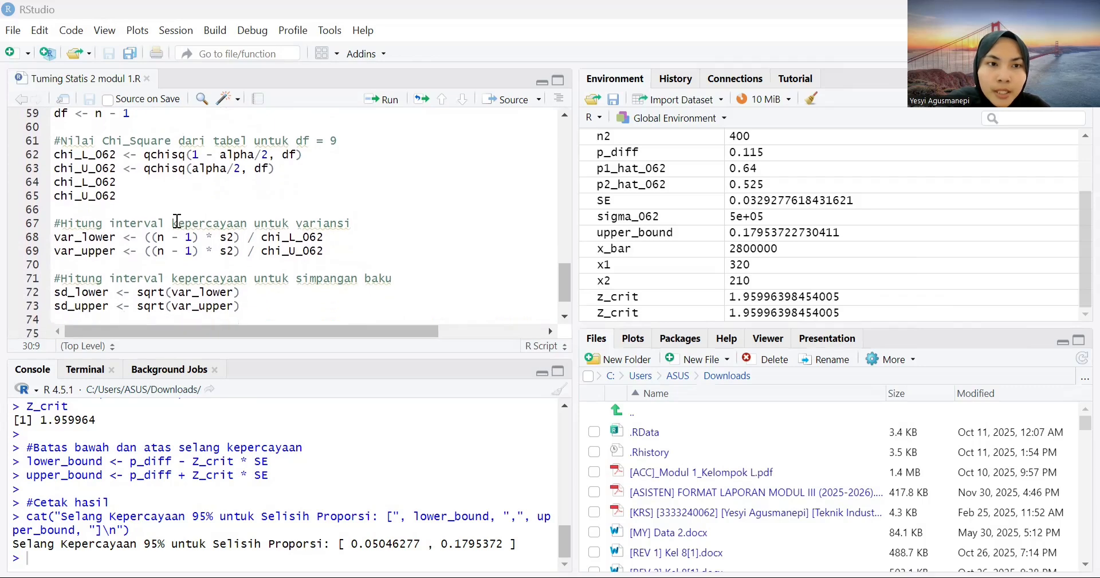
pyautogui.scroll(2, 221, 240)
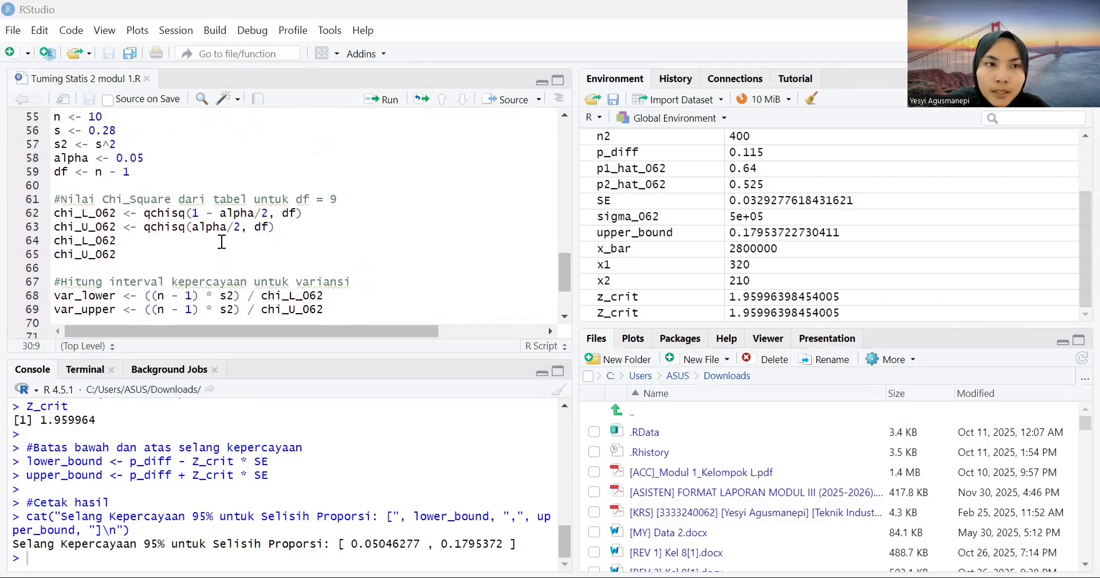
pyautogui.scroll(-1, 223, 242)
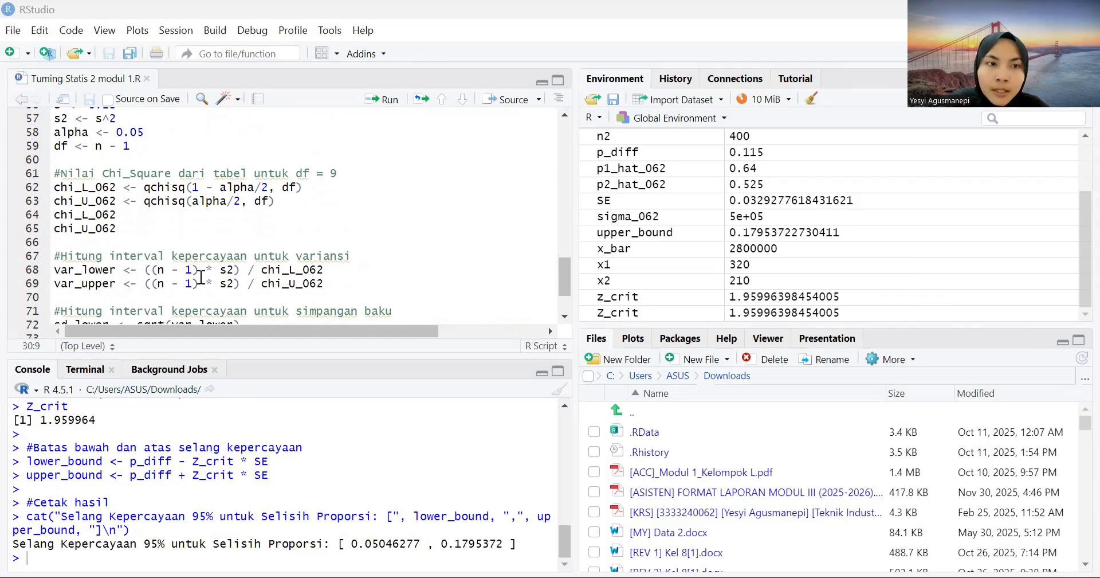
pyautogui.scroll(-2, 201, 277)
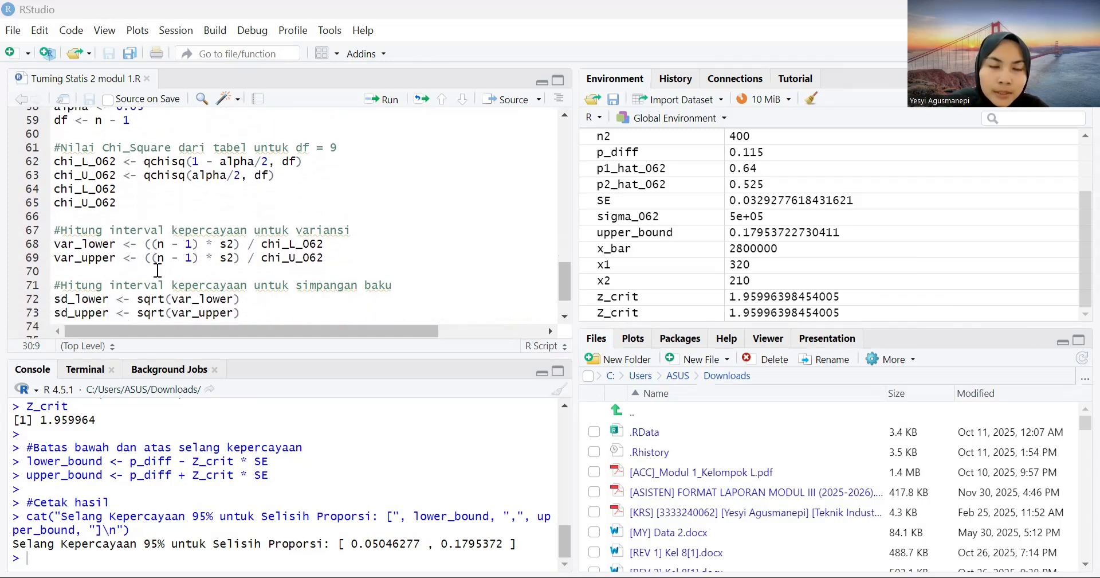
pyautogui.scroll(-2, 236, 273)
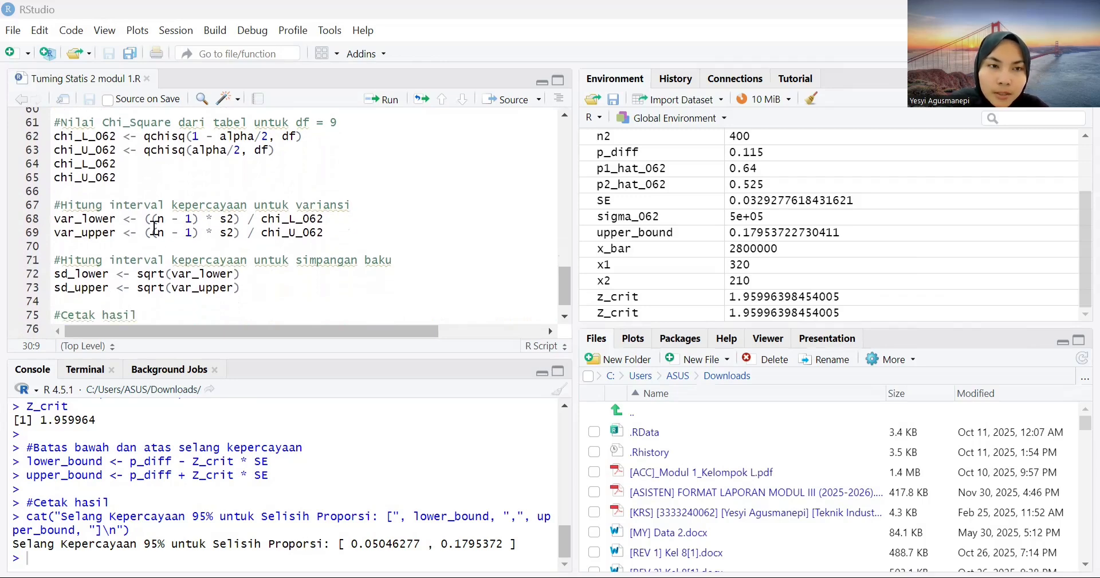
pyautogui.scroll(-1, 189, 235)
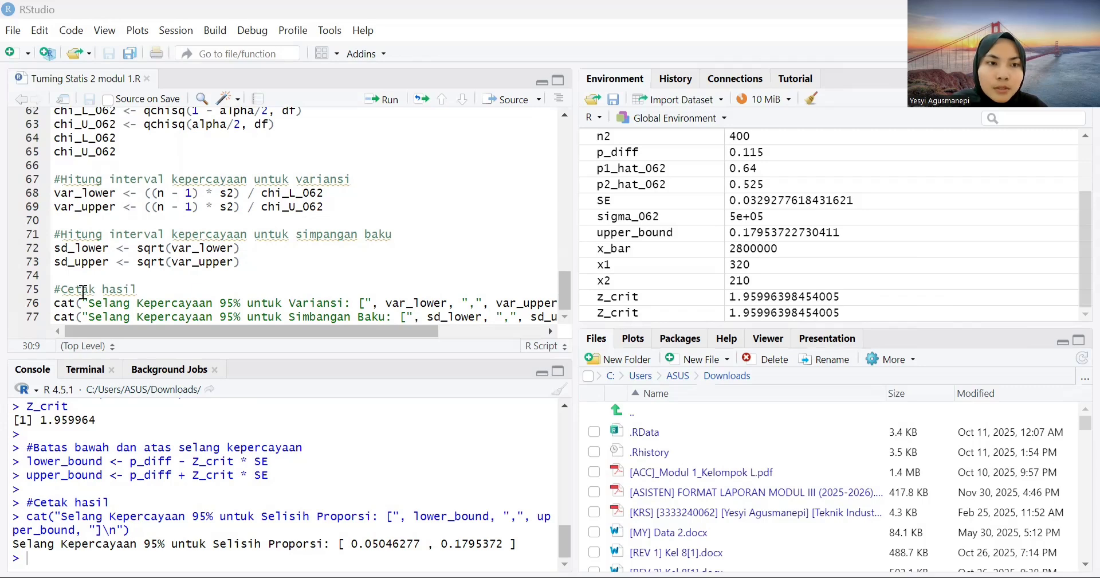
# Step: Run the whole SOAL 3 block, lines 53 to 77
pyautogui.scroll(4, 146, 299)
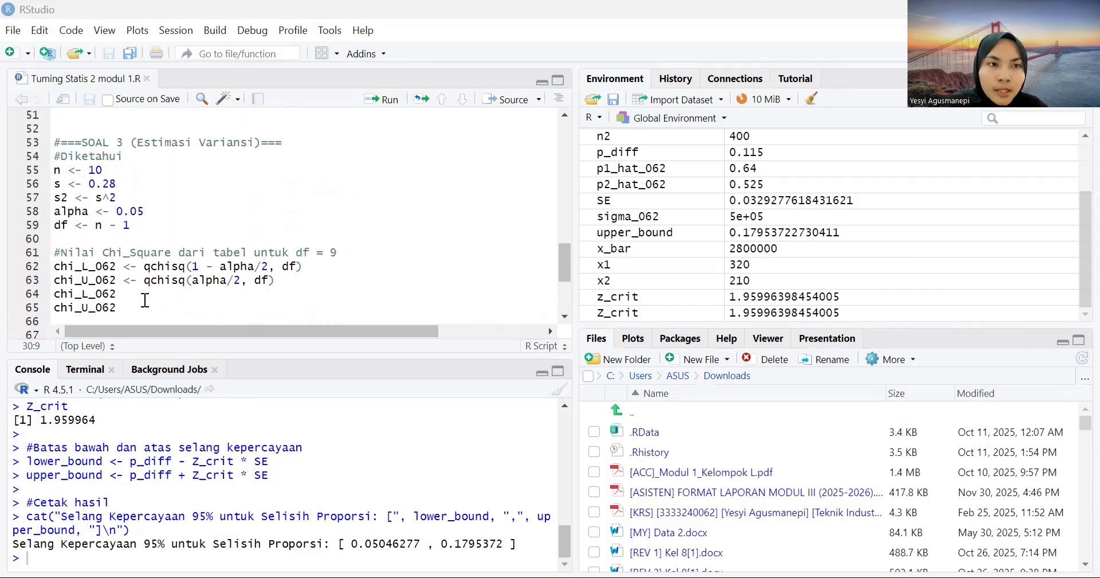
pyautogui.moveTo(56, 138); pyautogui.dragTo(465, 362)
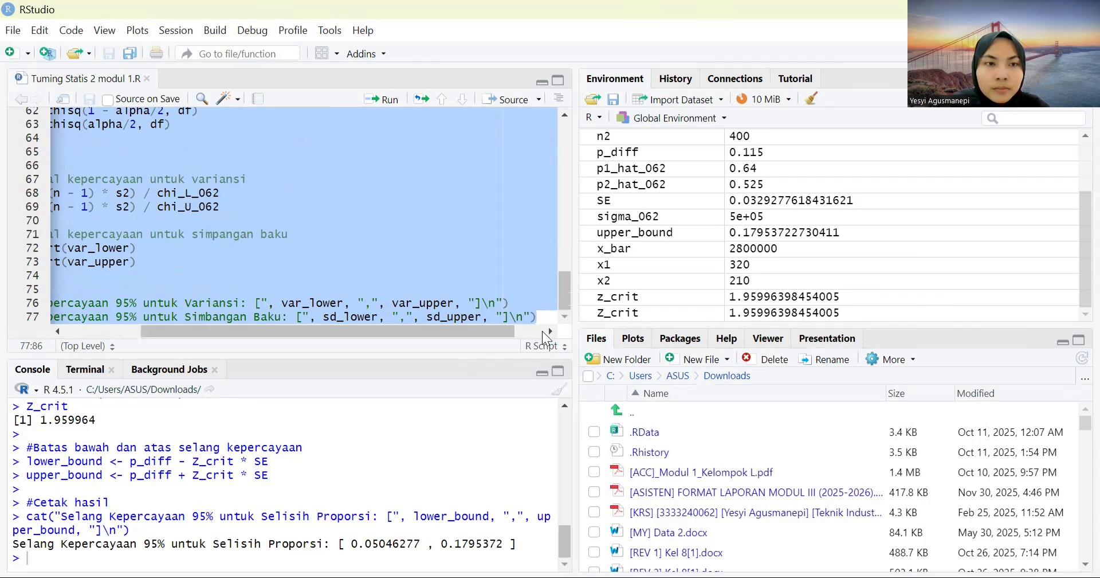
pyautogui.click(376, 102)
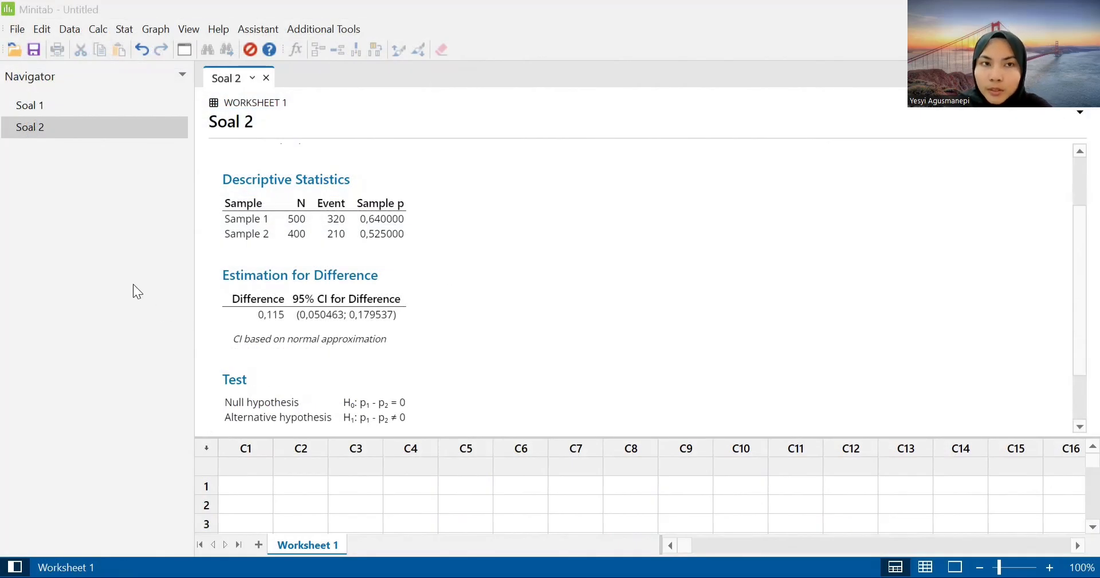
# Step: Switch to Minitab and start a 1 Variance analysis based on the sample variance
pyautogui.click(125, 29)
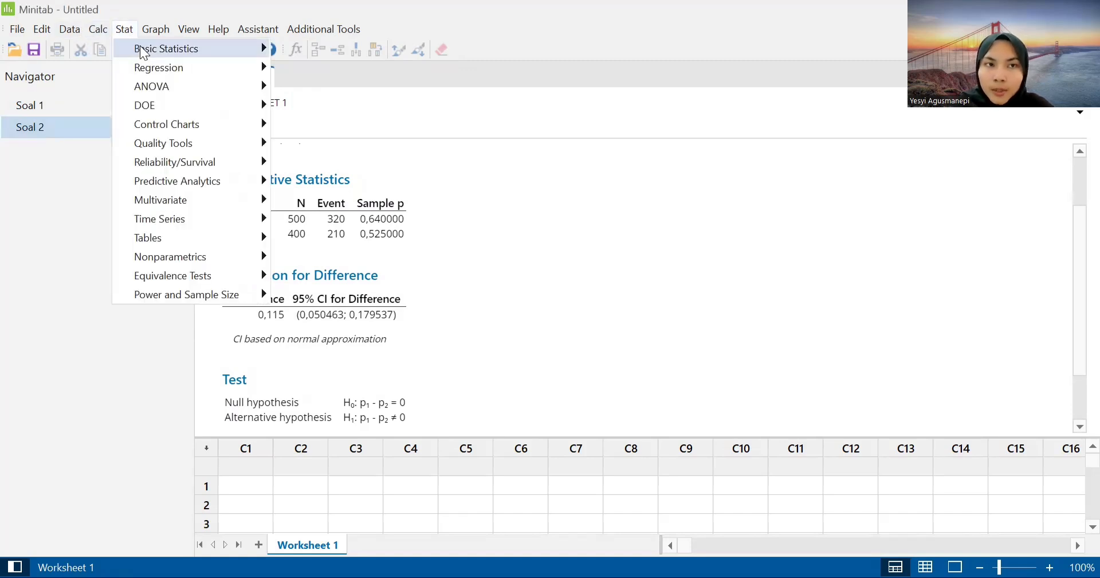
pyautogui.moveTo(214, 49)
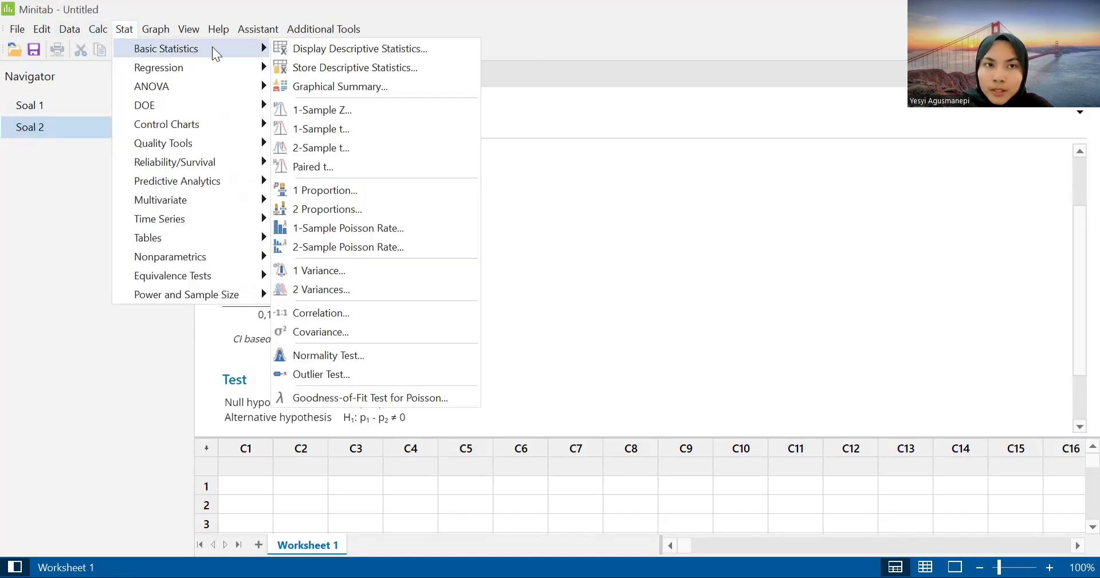
pyautogui.click(296, 269)
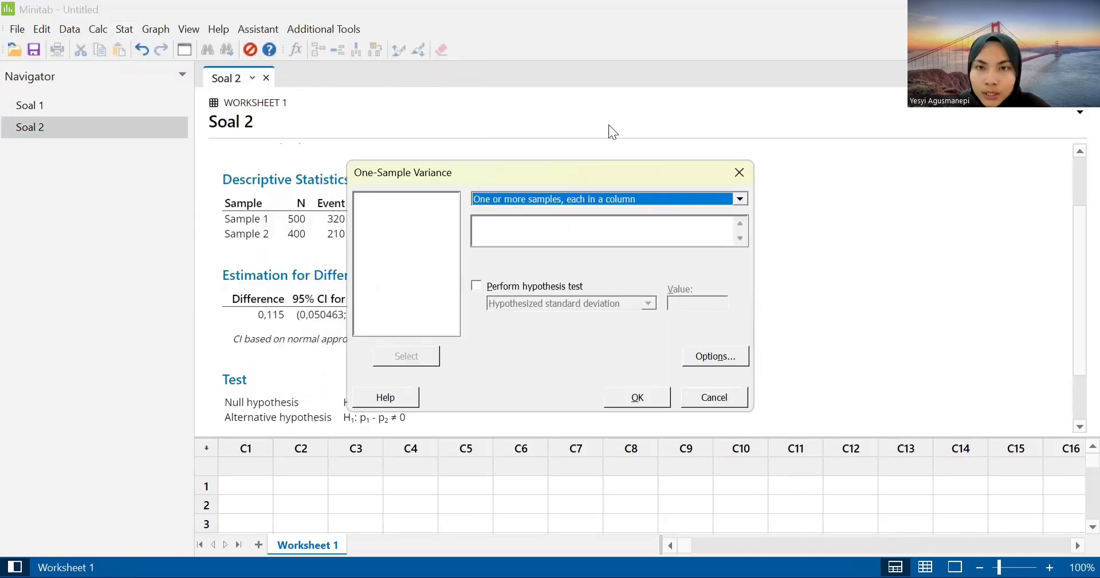
pyautogui.click(738, 202)
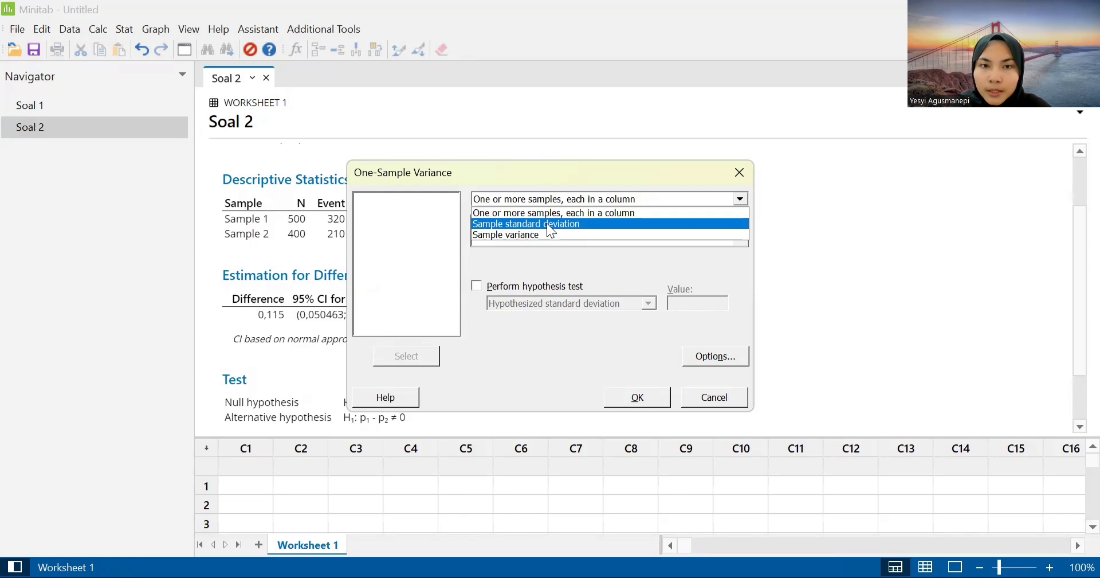
pyautogui.click(508, 236)
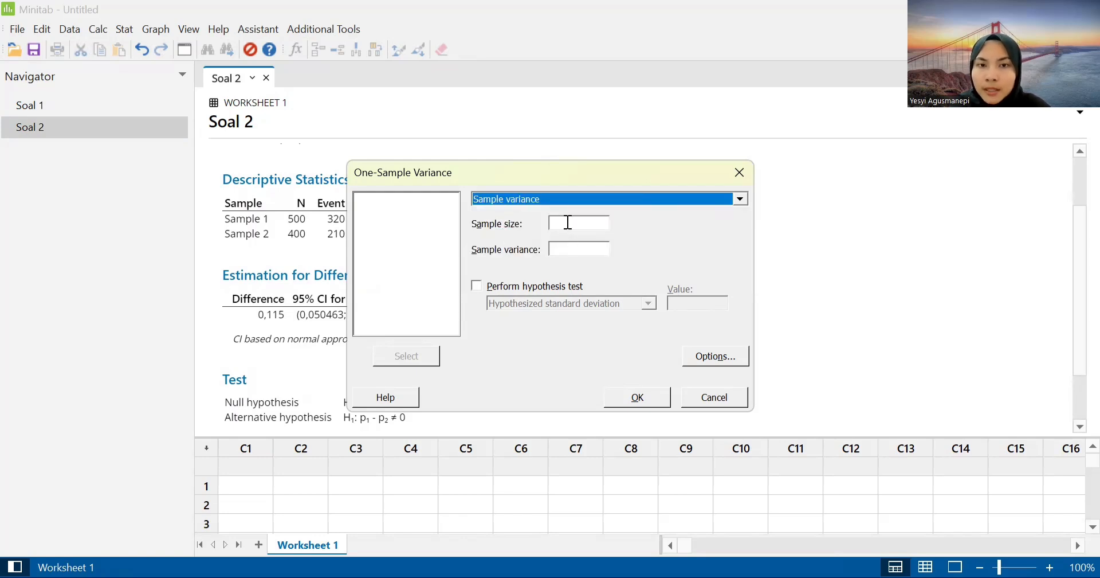
# Step: Enter a sample size of 10 and a sample variance of 0,0784 for the one-sample variance analysis
pyautogui.click(567, 222)
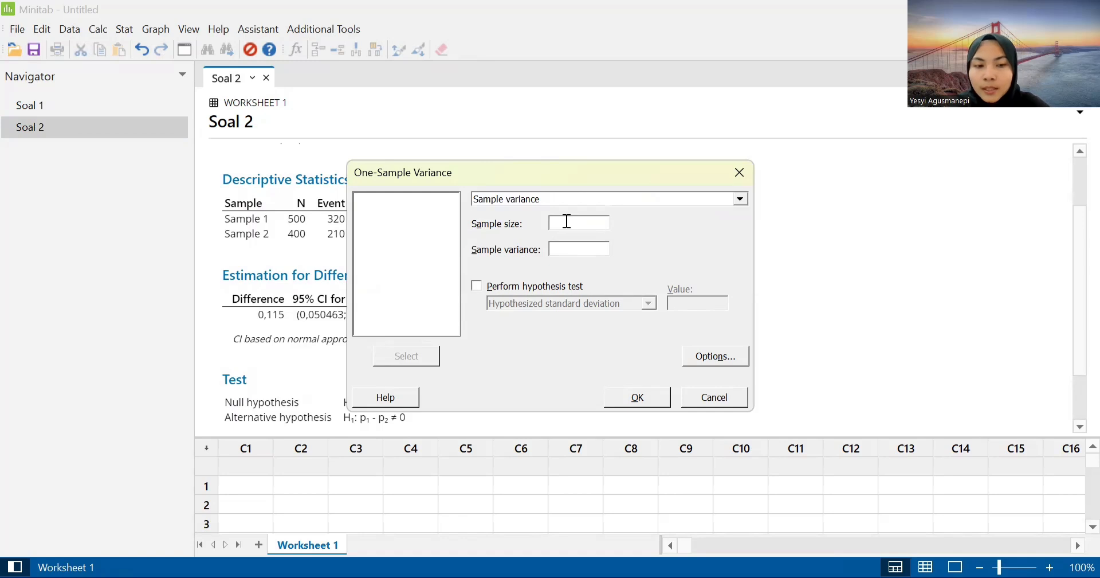
pyautogui.write('10')
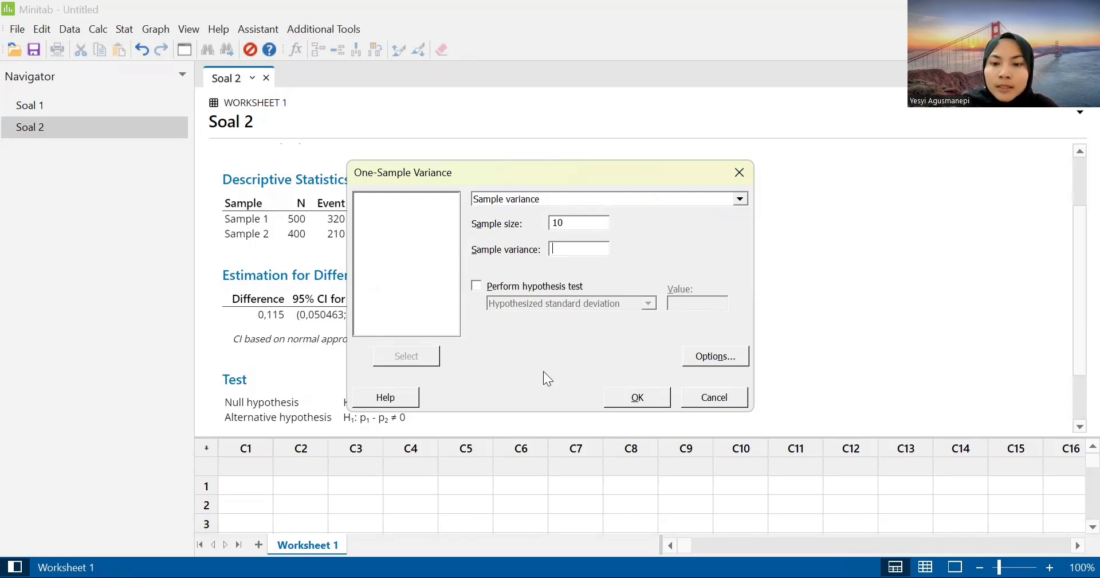
pyautogui.write('0,0')
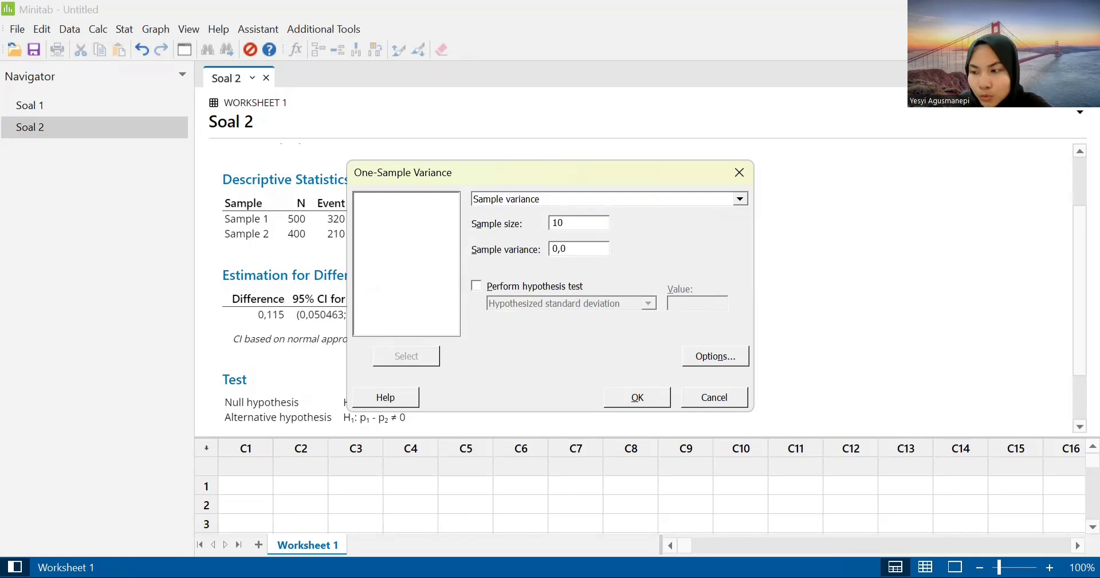
pyautogui.write('784')
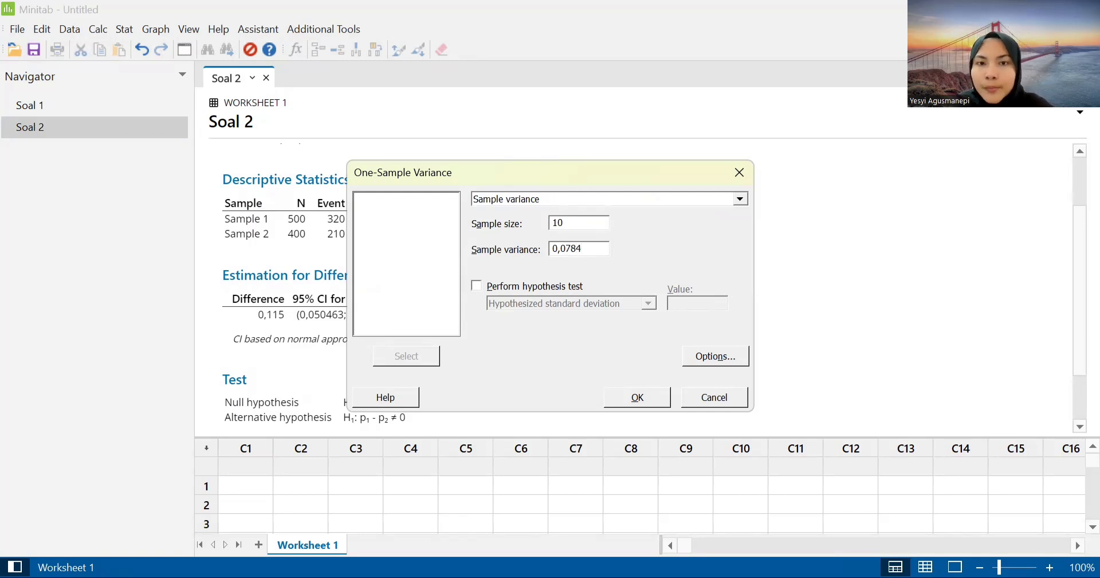
# Step: Run the one-sample variance analysis at a confidence level of 95,0 with the two-sided alternative hypothesis
pyautogui.click(705, 357)
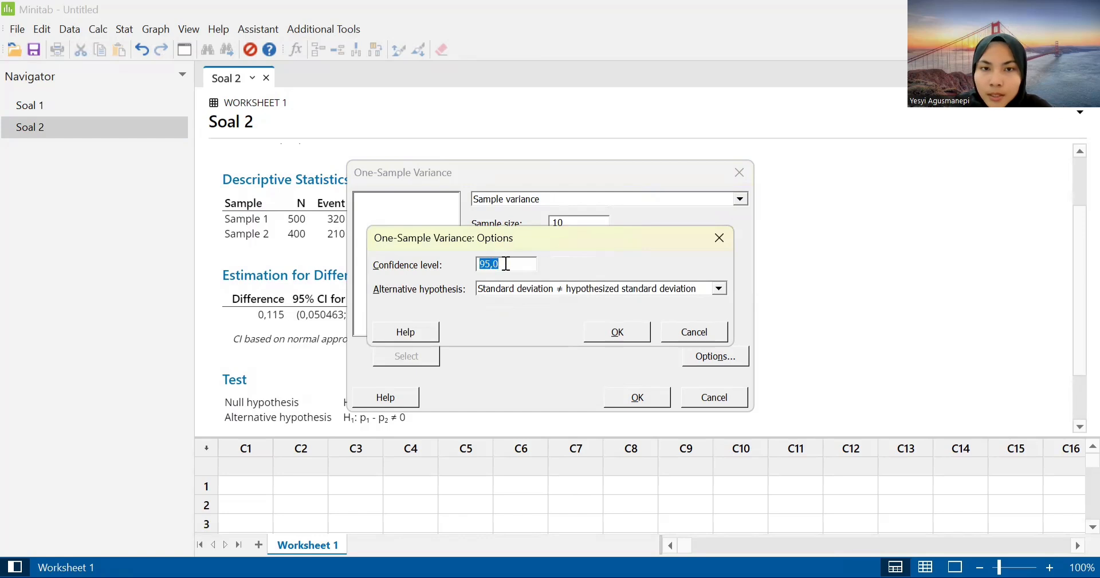
pyautogui.click(506, 263)
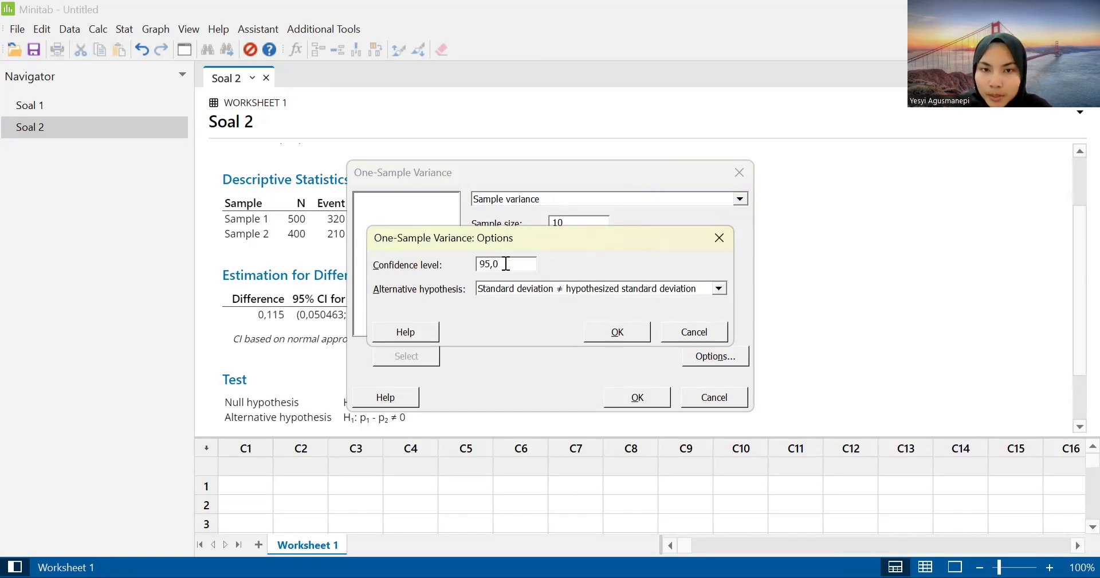
pyautogui.click(596, 331)
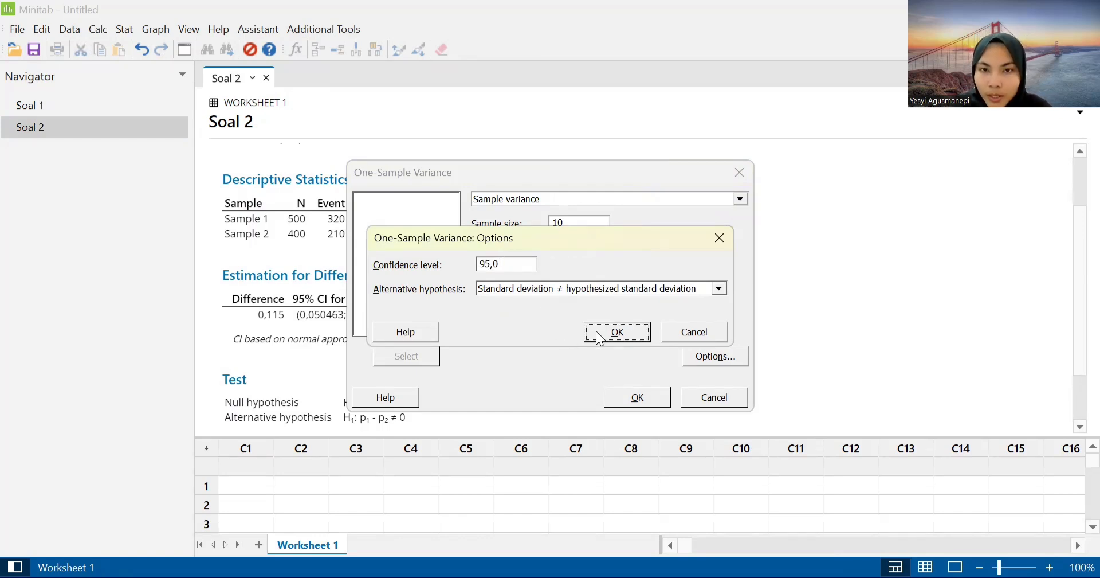
pyautogui.click(622, 401)
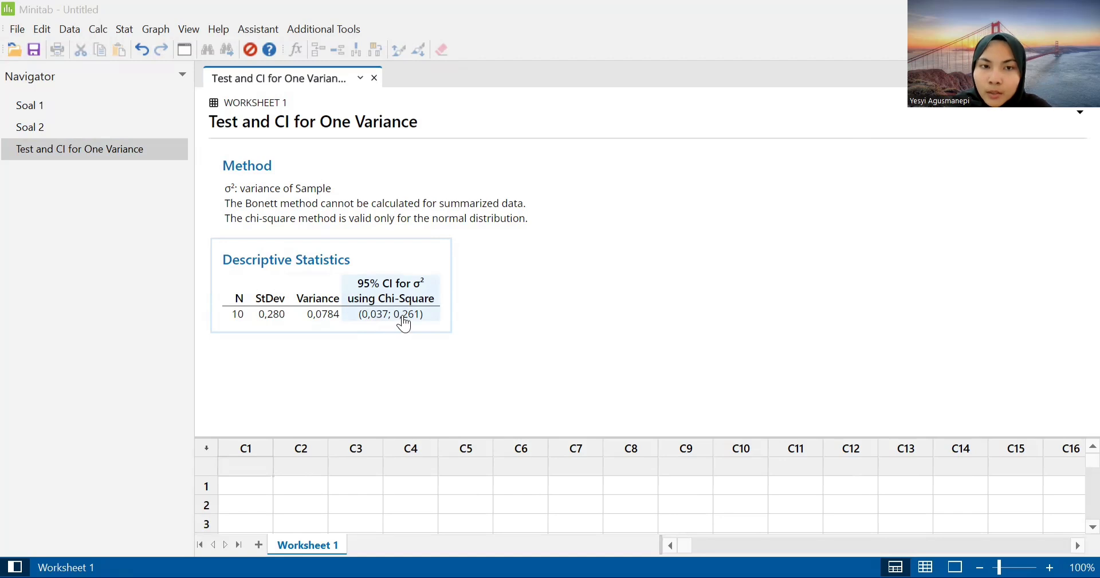
pyautogui.click(367, 224)
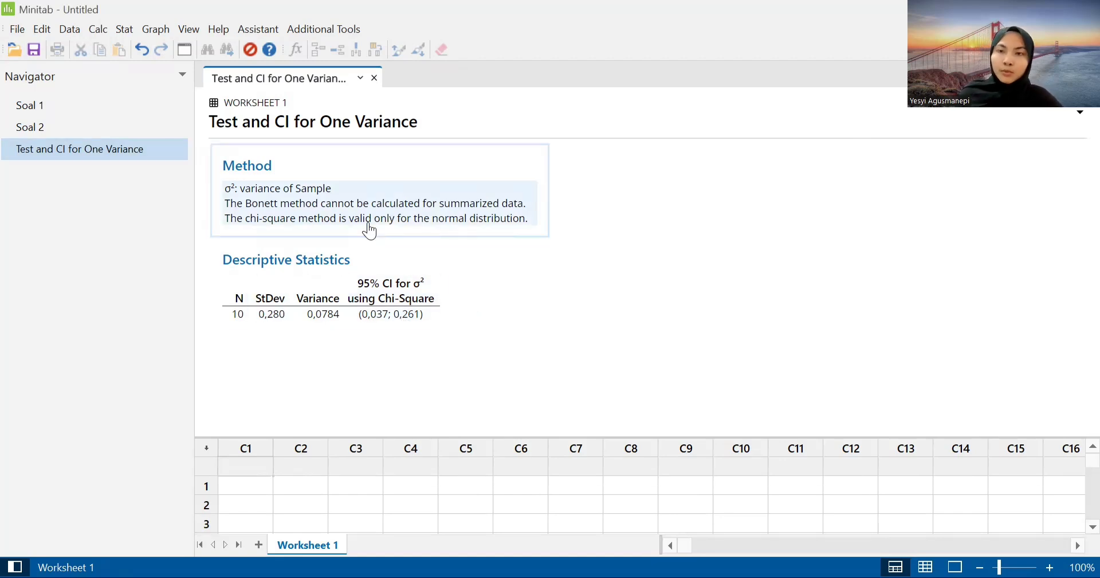
# Step: Start another 1 Variance analysis, this time based on the sample standard deviation
pyautogui.click(124, 30)
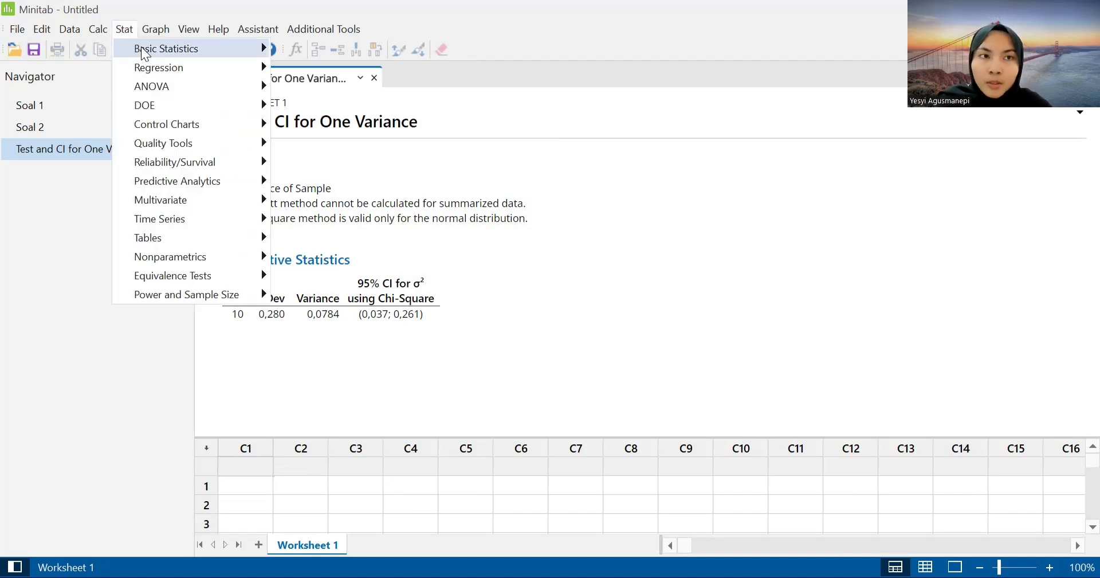
pyautogui.moveTo(161, 51)
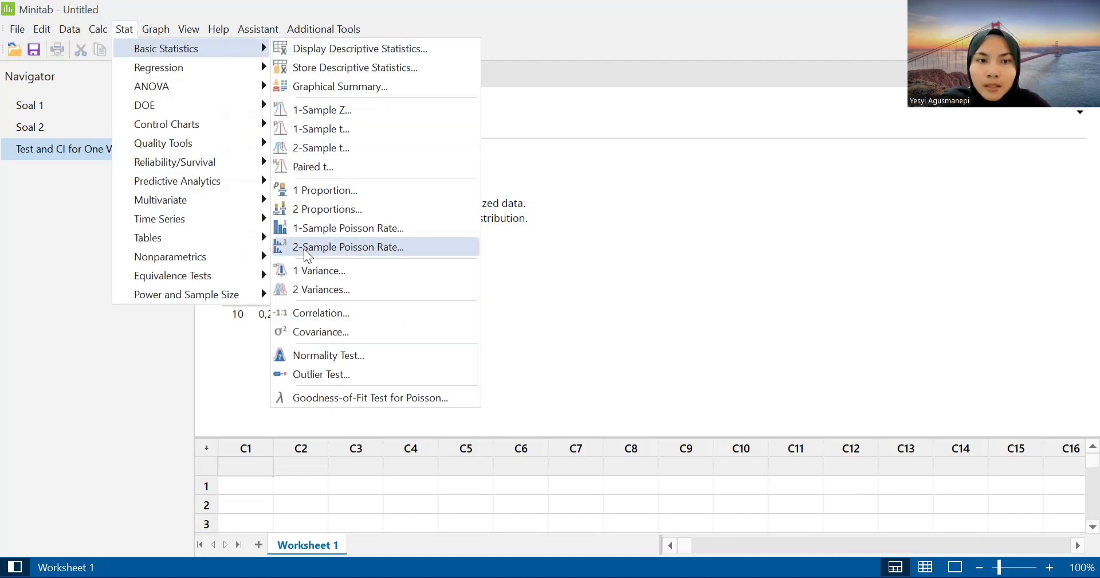
pyautogui.click(308, 270)
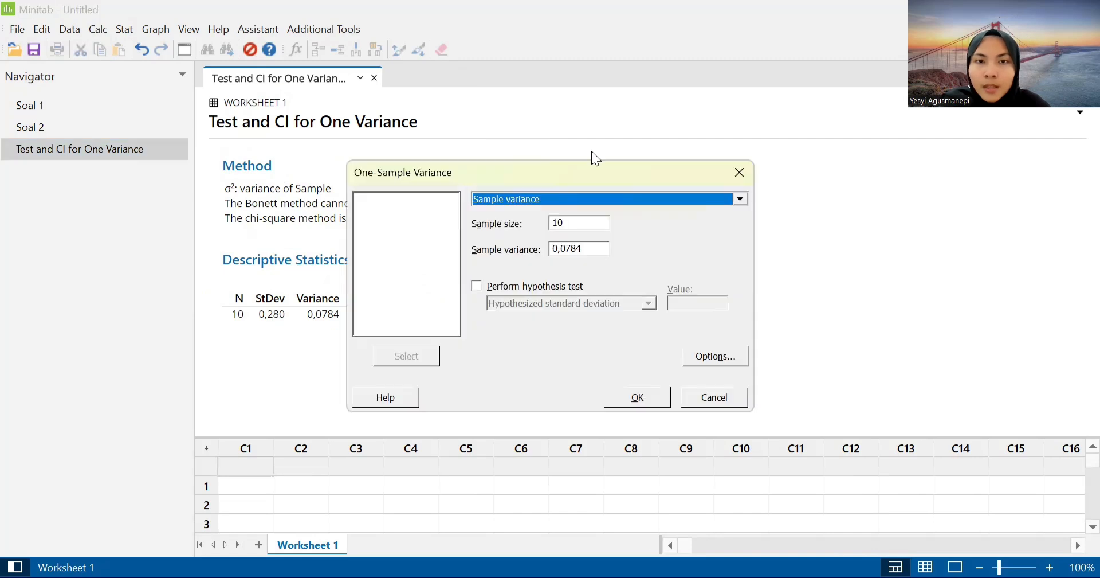
pyautogui.click(581, 198)
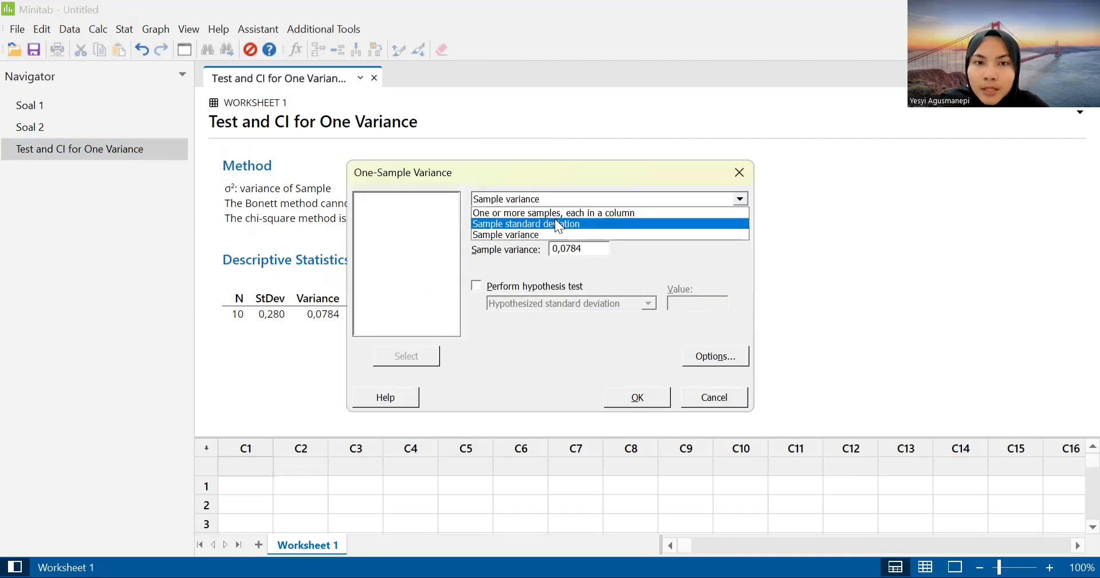
pyautogui.click(549, 224)
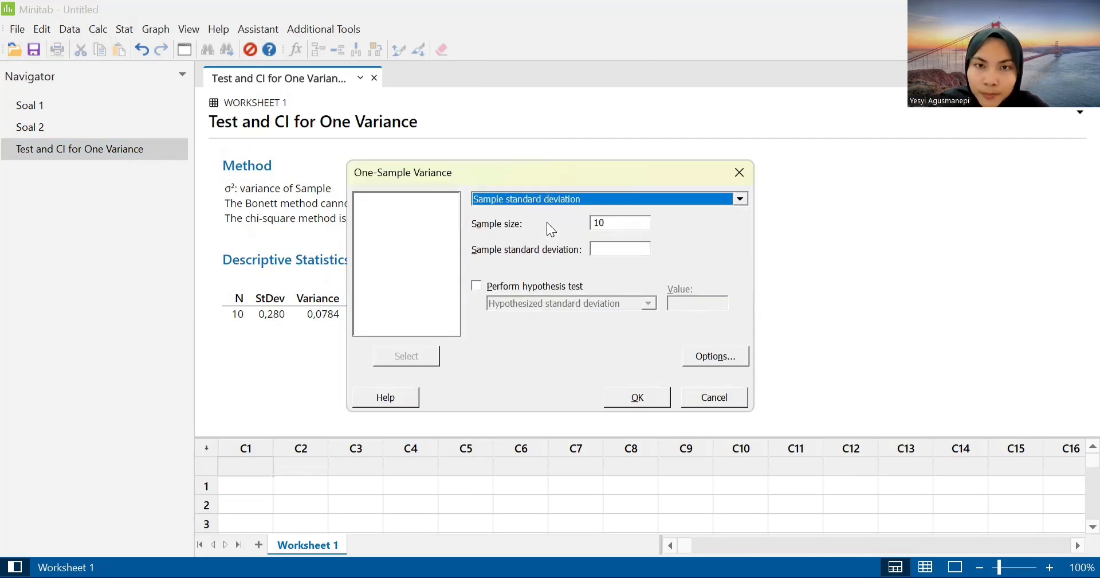
# Step: Enter a sample standard deviation of 0,28 and run the analysis at a confidence level of 95,0
pyautogui.click(598, 249)
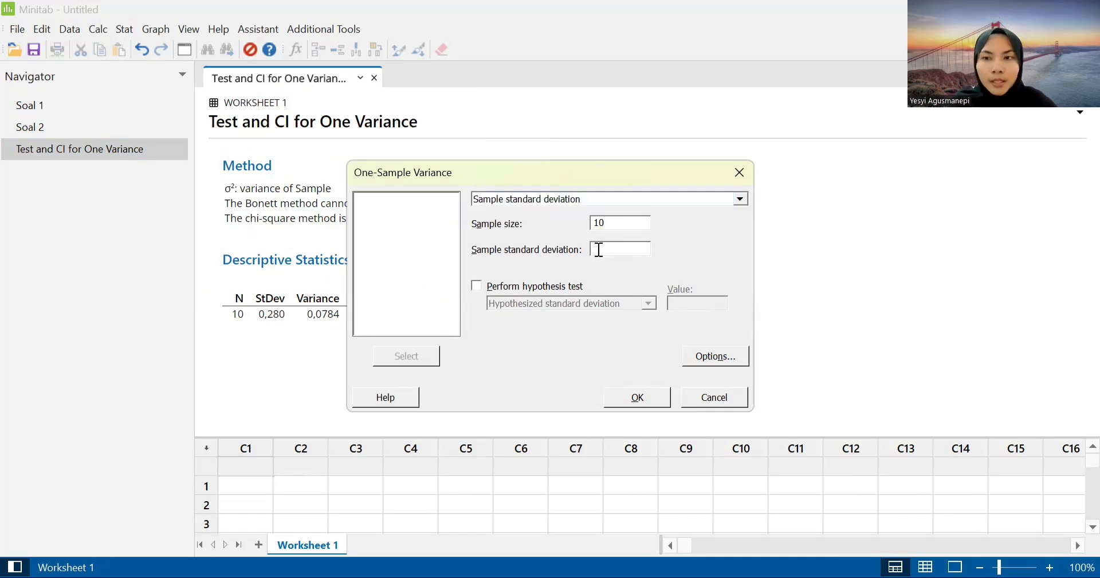
pyautogui.write('0')
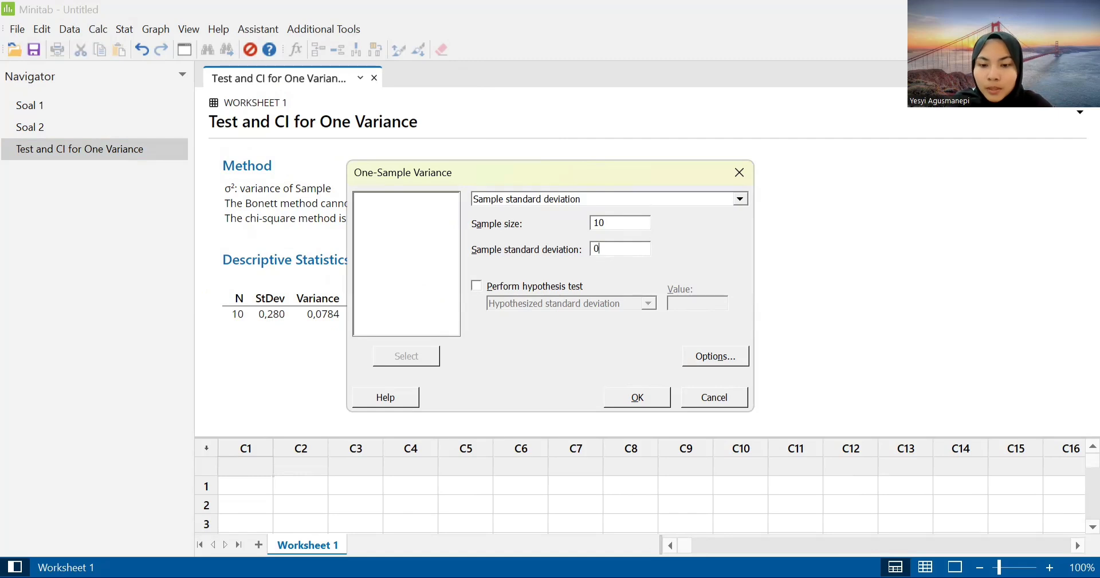
pyautogui.write(',28')
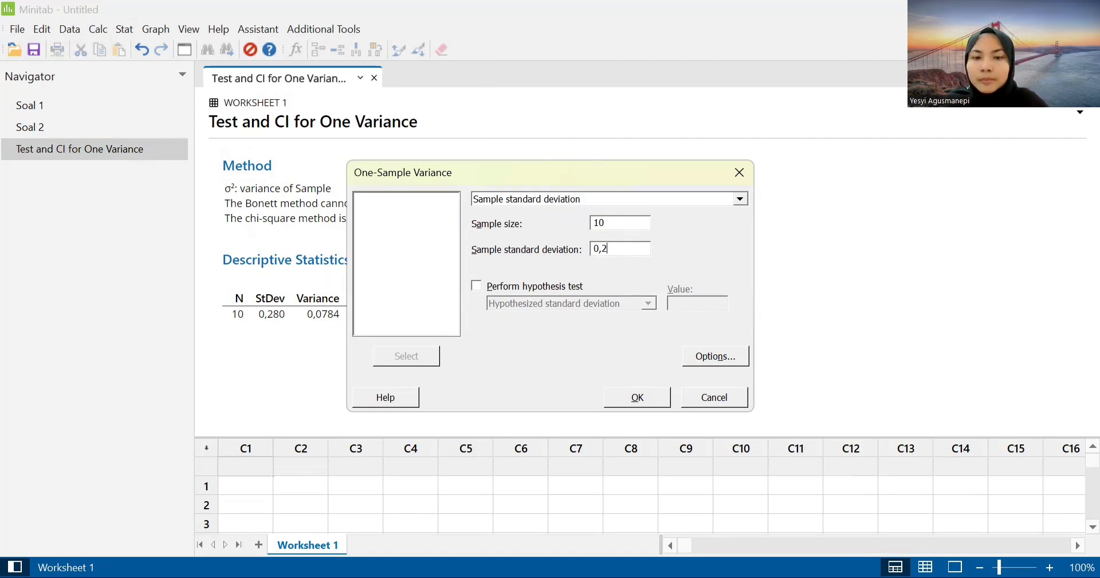
pyautogui.click(697, 361)
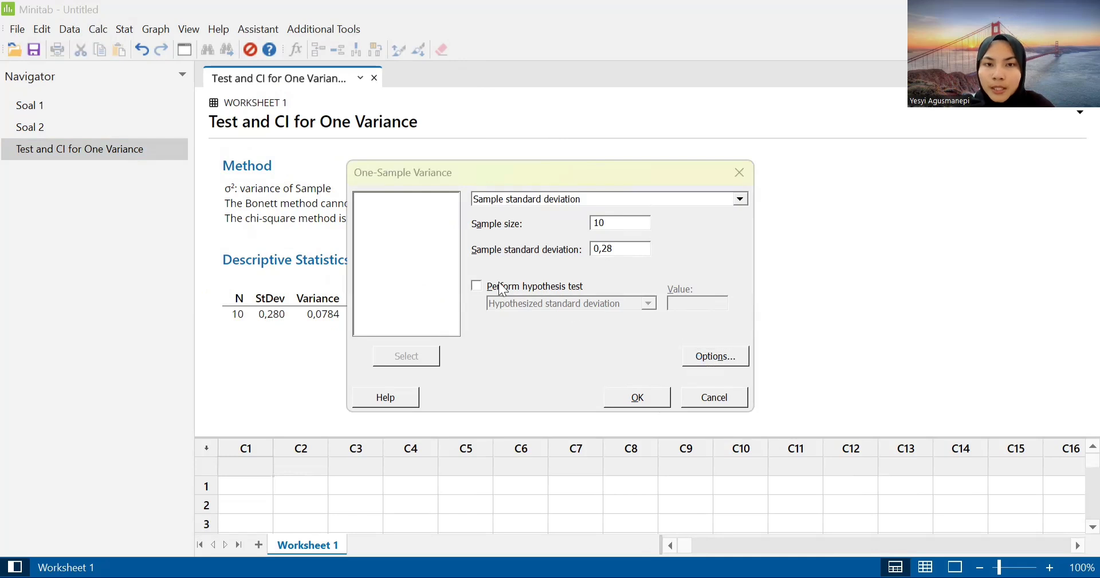
pyautogui.click(612, 328)
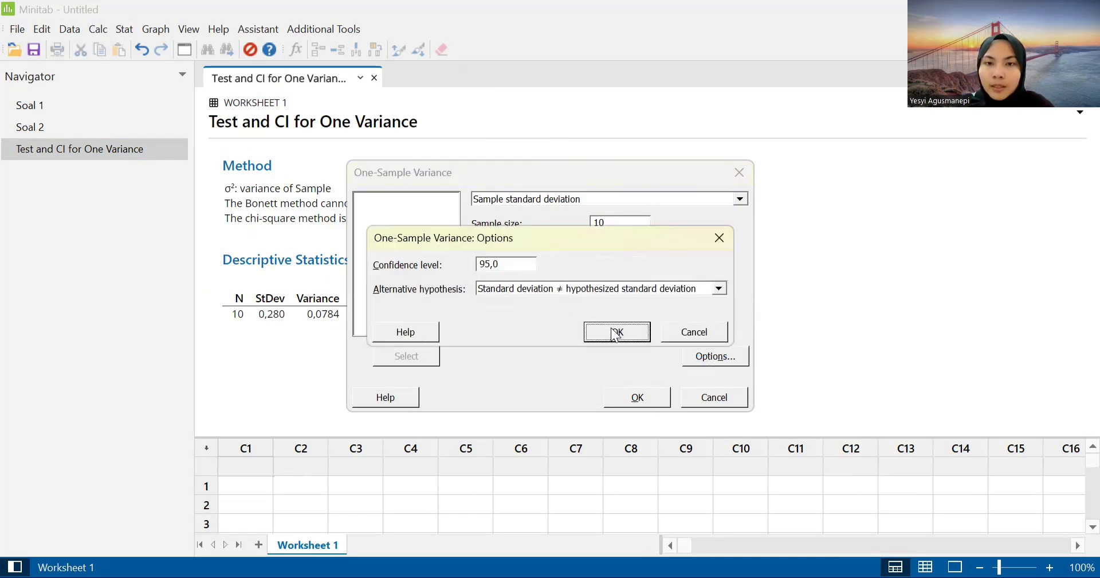
pyautogui.click(633, 399)
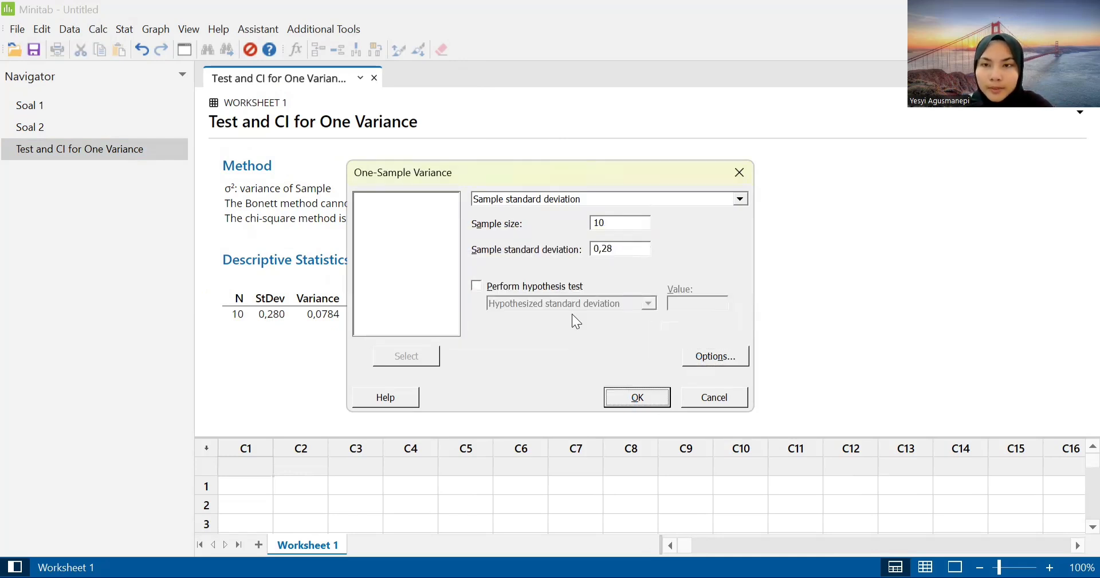